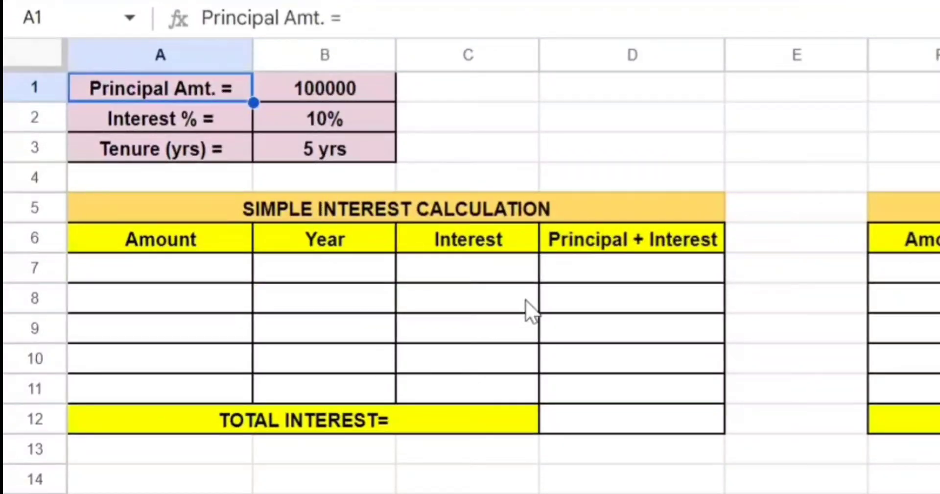
Enter the formula =B1 in cell A7 to bring the principal into the Amount column
{"action": "left_click", "coordinate": [216, 274]}
{"action": "type", "text": "="}
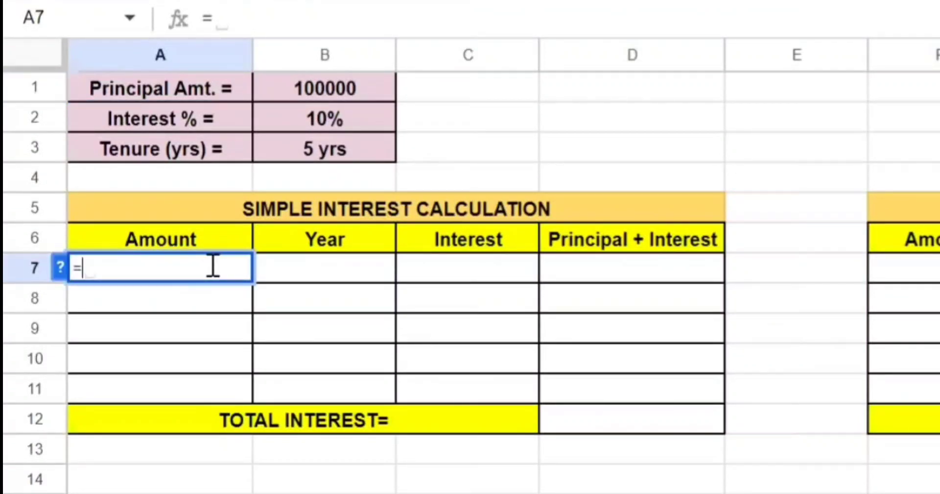
{"action": "left_click", "coordinate": [377, 87]}
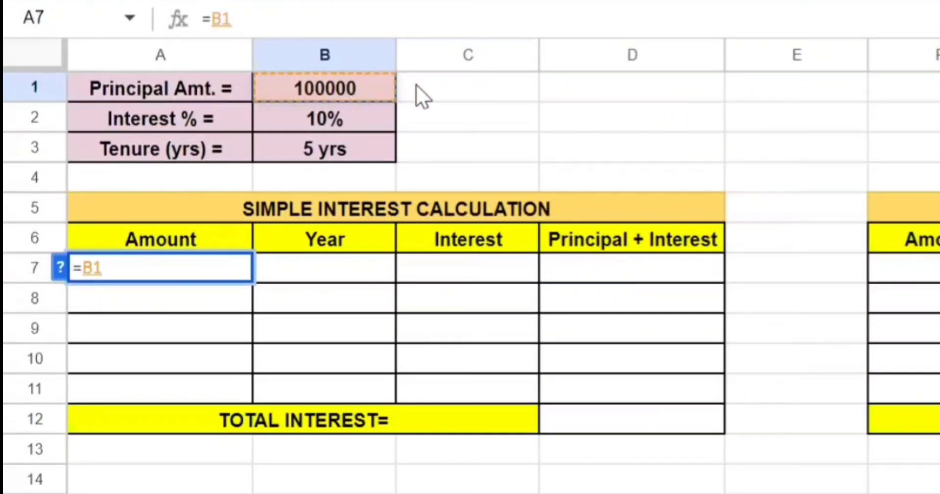
{"action": "key", "text": "Return"}
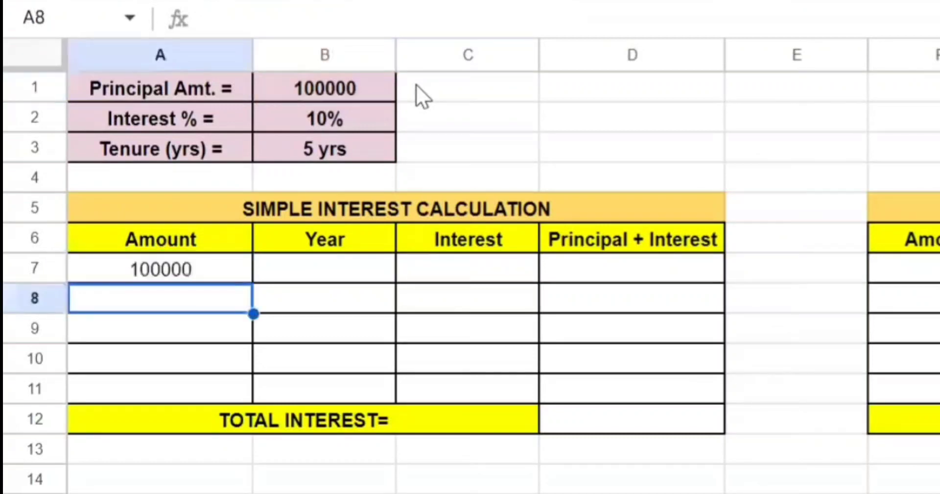
Test the Amount link by changing the principal in B1 to 10000, and undo the change
{"action": "double_click", "coordinate": [341, 93]}
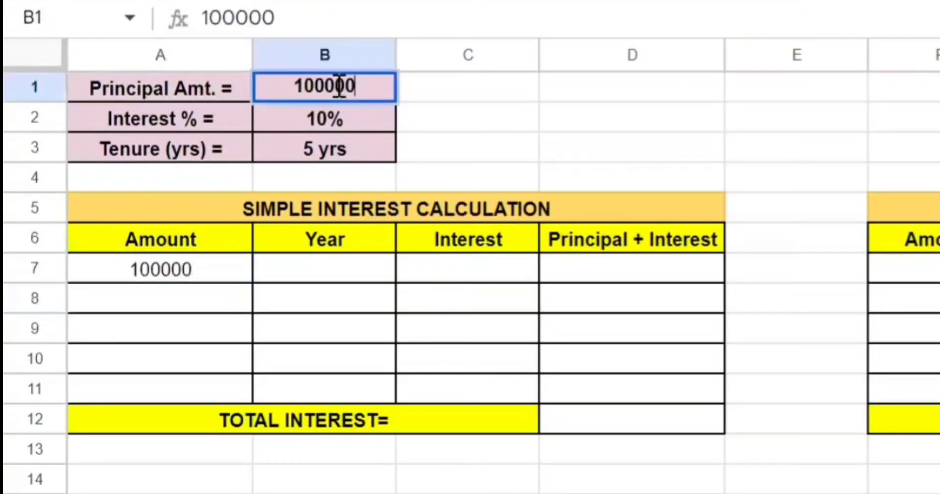
{"action": "key", "text": "BackSpace"}
{"action": "key", "text": "Return"}
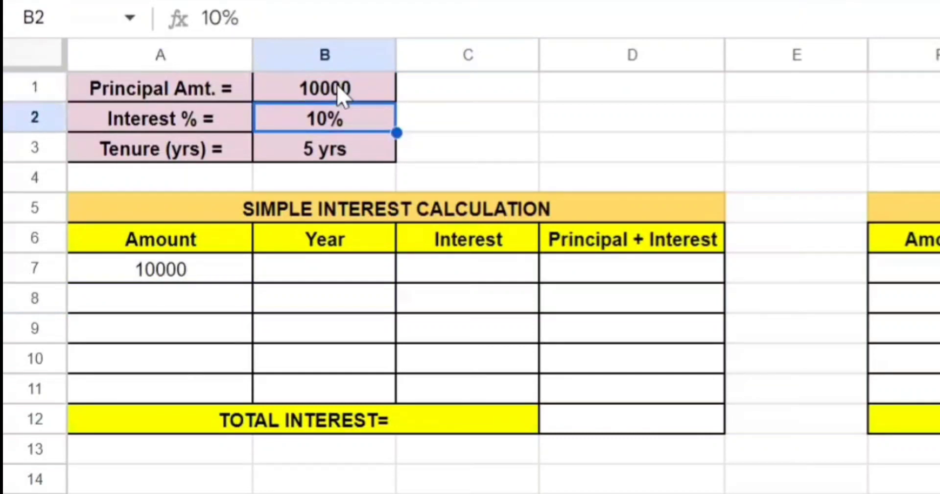
{"action": "key", "text": "ctrl+z"}
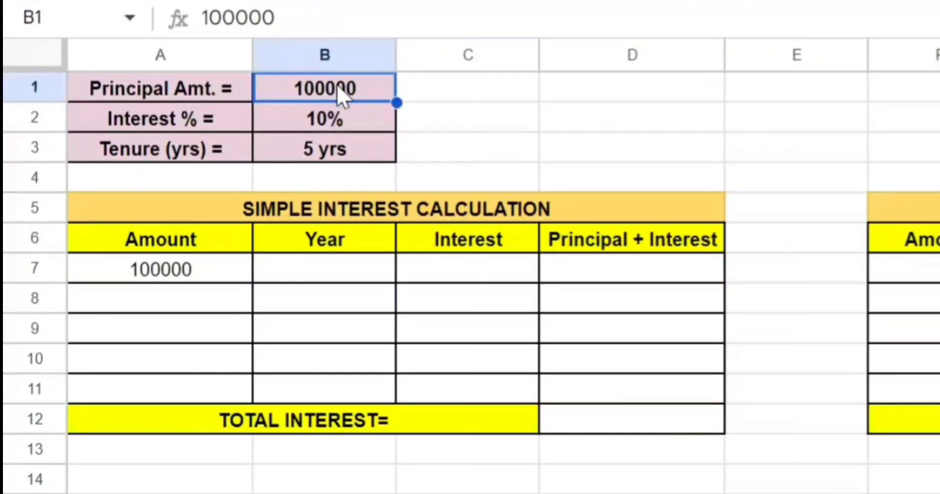
Try filling the =B1 formula from A7 down to A11, and undo the fill
{"action": "left_click", "coordinate": [155, 284]}
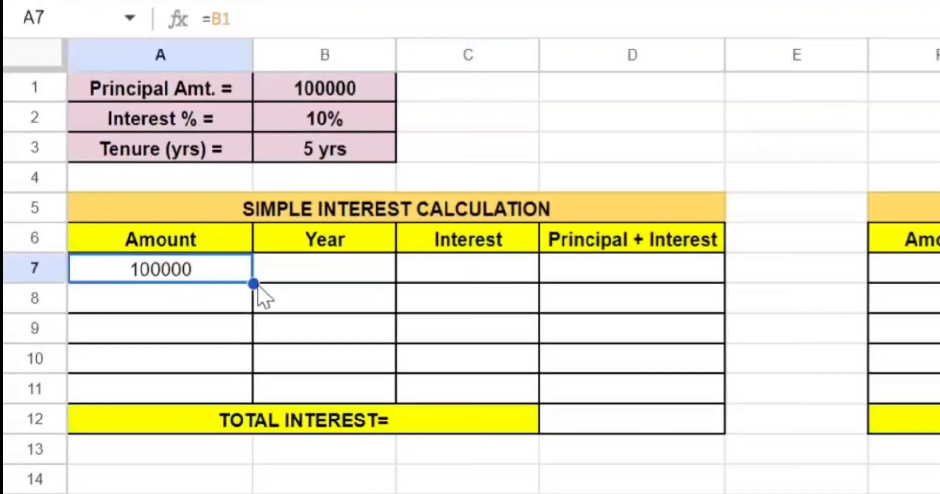
{"action": "left_click_drag", "start_coordinate": [253, 284], "coordinate": [248, 399]}
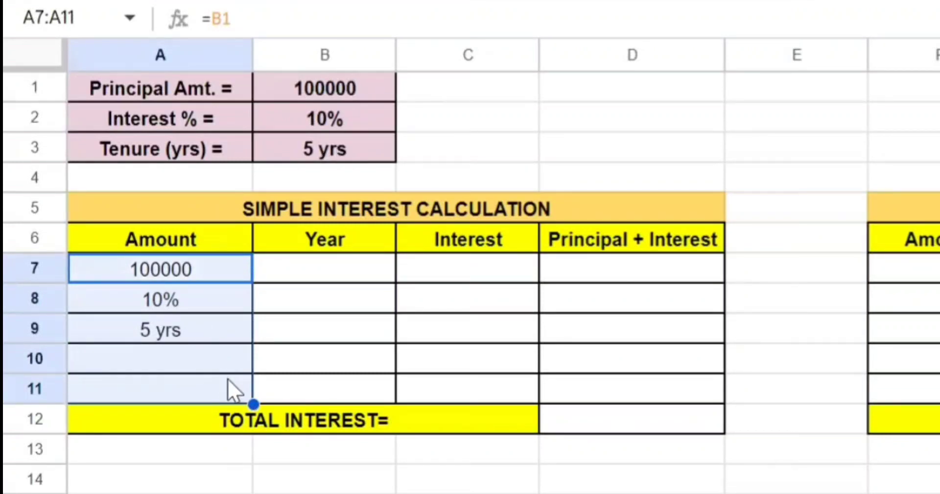
{"action": "key", "text": "ctrl+z"}
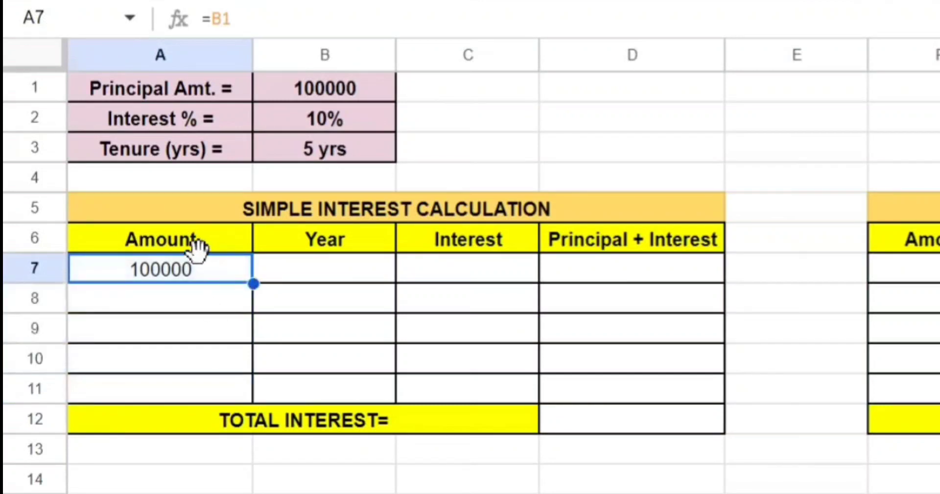
Lock the row reference in the A7 formula so that it reads =B$1
{"action": "left_click", "coordinate": [223, 24]}
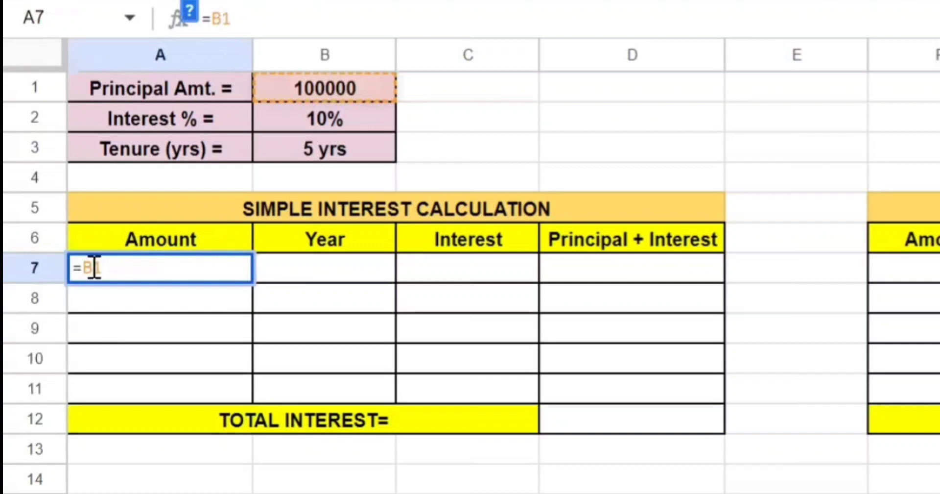
{"action": "left_click_drag", "start_coordinate": [82, 268], "coordinate": [94, 268]}
{"action": "left_click", "coordinate": [93, 268]}
{"action": "type", "text": "$"}
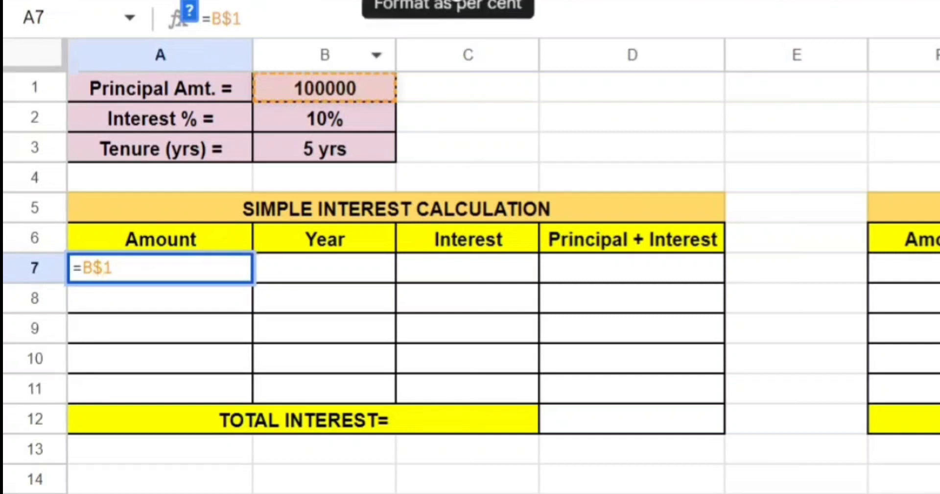
{"action": "key", "text": "Return"}
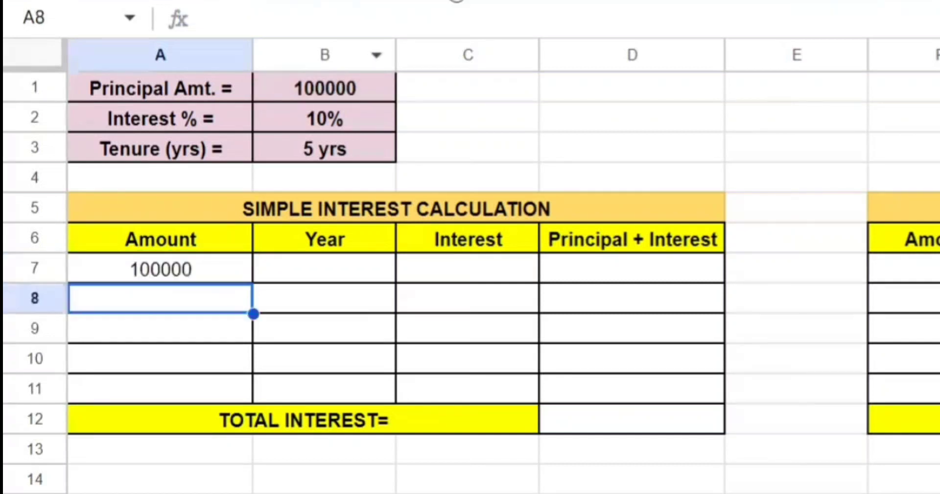
Fill the =B$1 formula from A7 down through A11 in the Amount column
{"action": "left_click", "coordinate": [190, 268]}
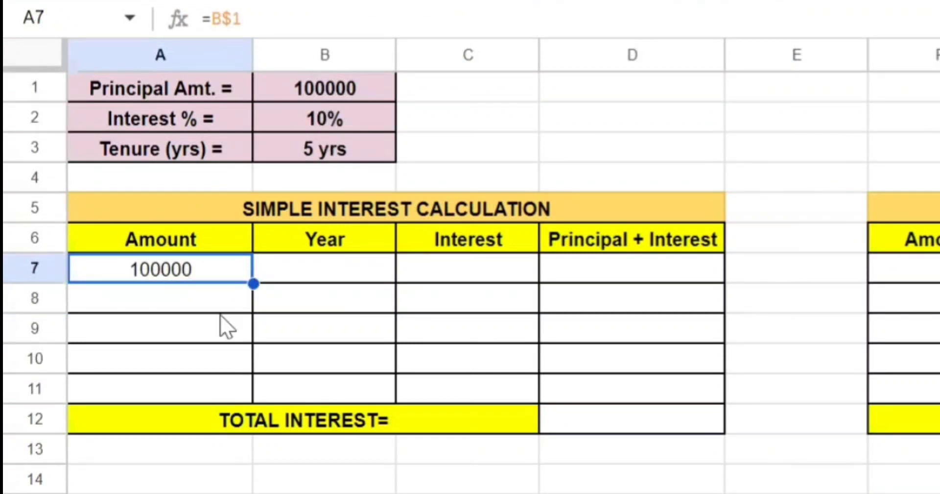
{"action": "left_click_drag", "start_coordinate": [247, 294], "coordinate": [226, 400]}
{"action": "left_click", "coordinate": [241, 446]}
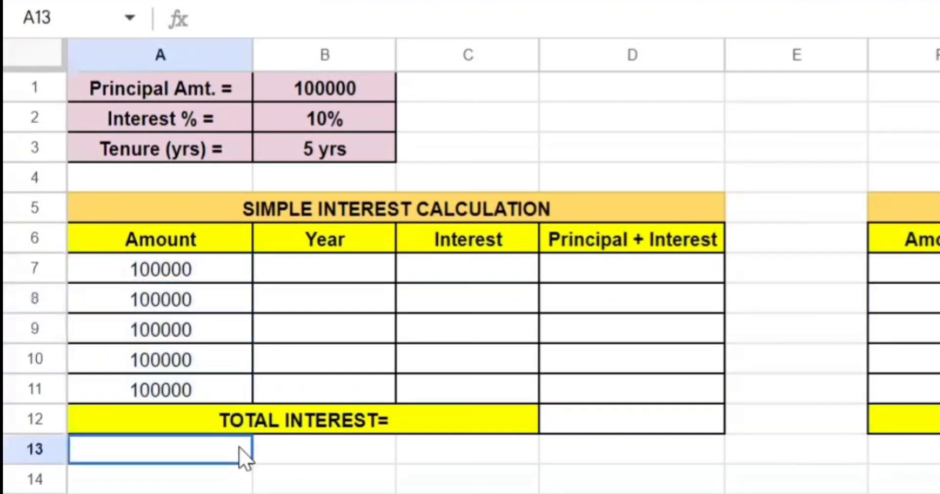
Enter =1 in cell B7 as the first year of the simple interest table
{"action": "left_click", "coordinate": [345, 268]}
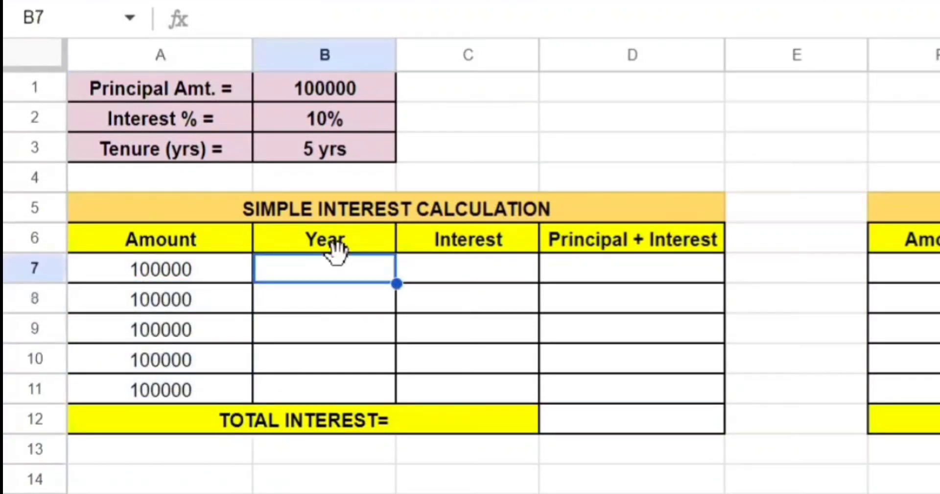
{"action": "type", "text": "="}
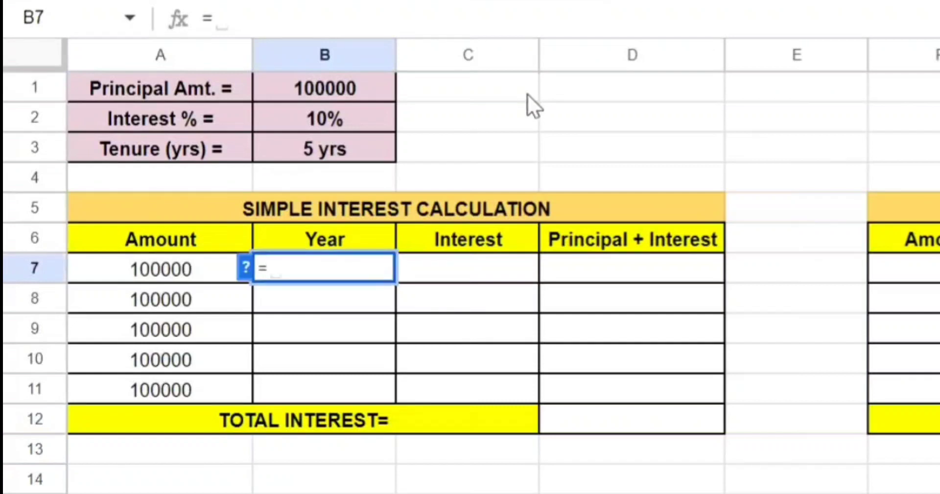
{"action": "type", "text": "1"}
{"action": "key", "text": "Return"}
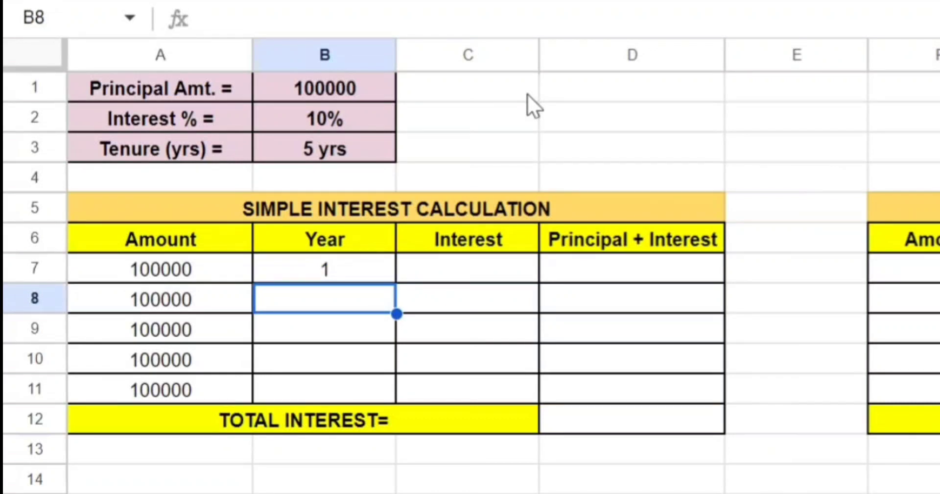
Enter the formula =B7+1 in cell B8 for the second year
{"action": "type", "text": "="}
{"action": "left_click", "coordinate": [321, 260]}
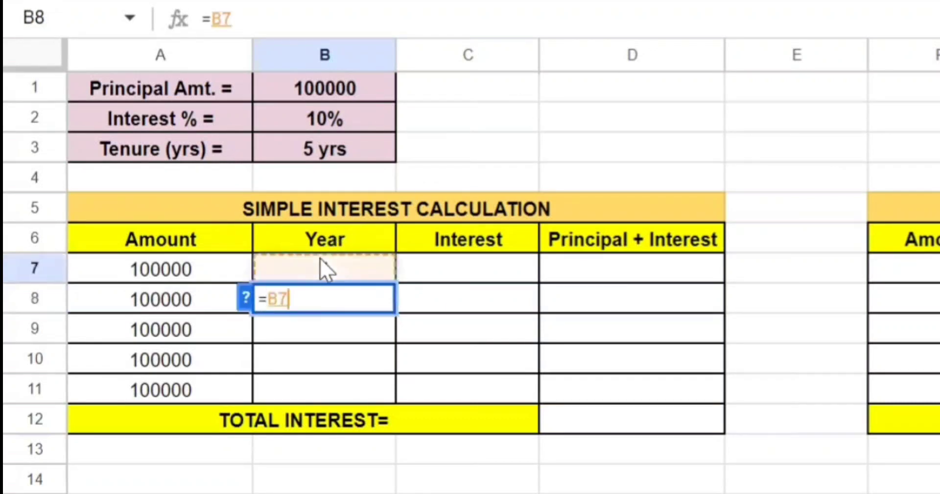
{"action": "type", "text": "+1"}
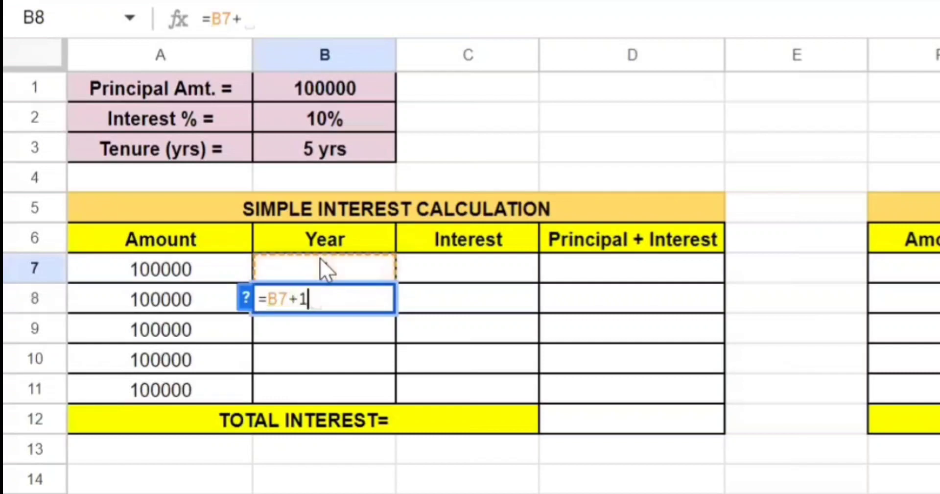
{"action": "key", "text": "Return"}
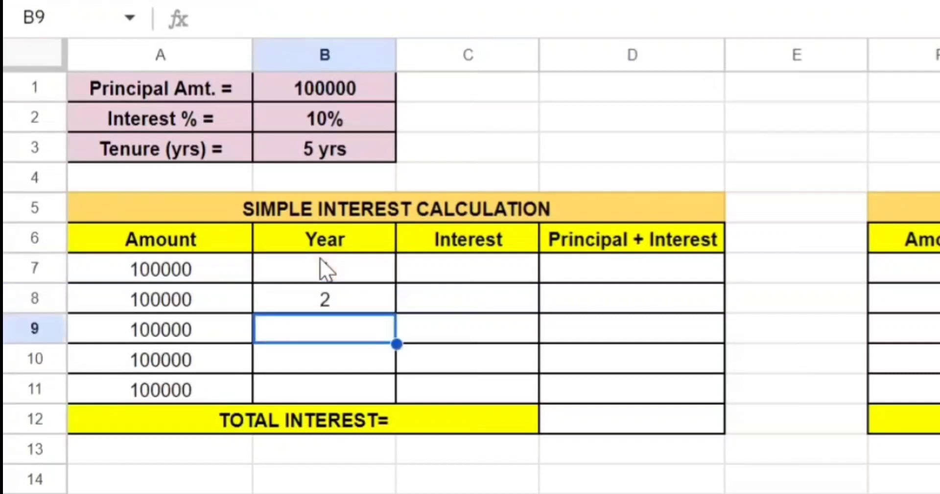
Fill the year formula from B8 down through B11
{"action": "left_click", "coordinate": [360, 308]}
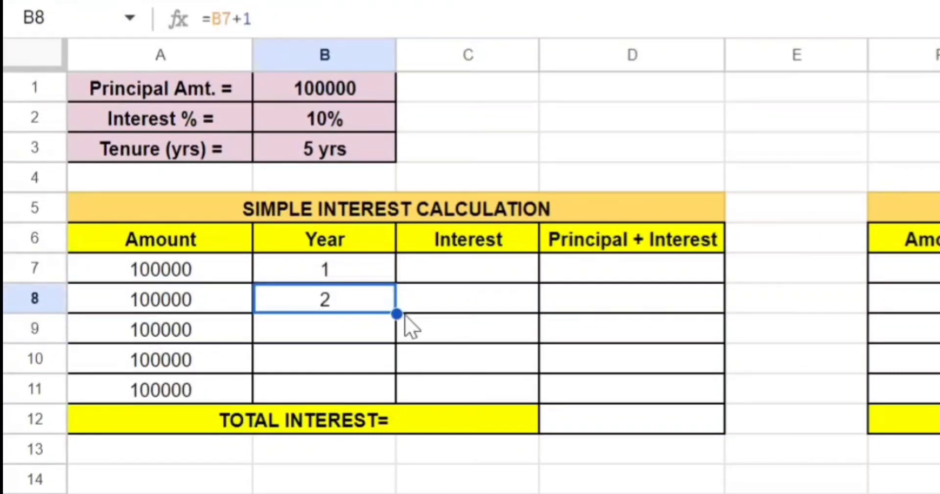
{"action": "left_click_drag", "start_coordinate": [394, 314], "coordinate": [384, 402]}
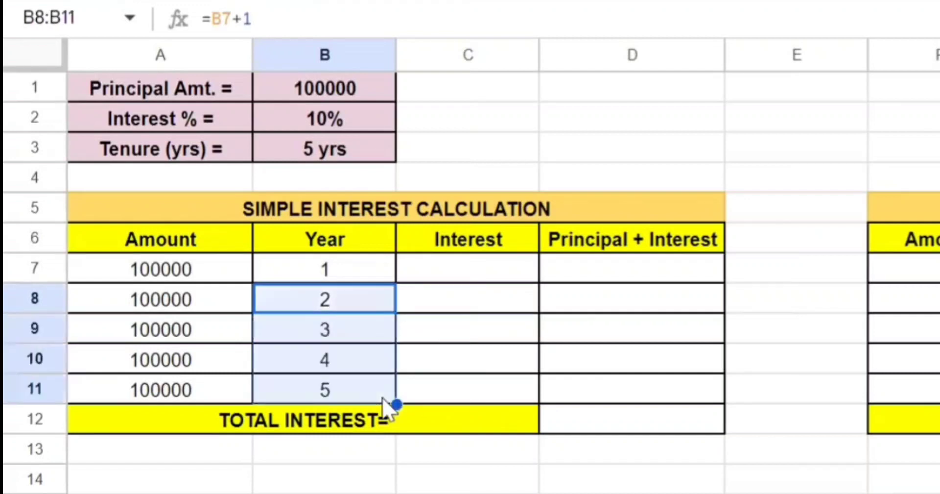
{"action": "left_click", "coordinate": [435, 458]}
{"action": "left_click", "coordinate": [461, 424]}
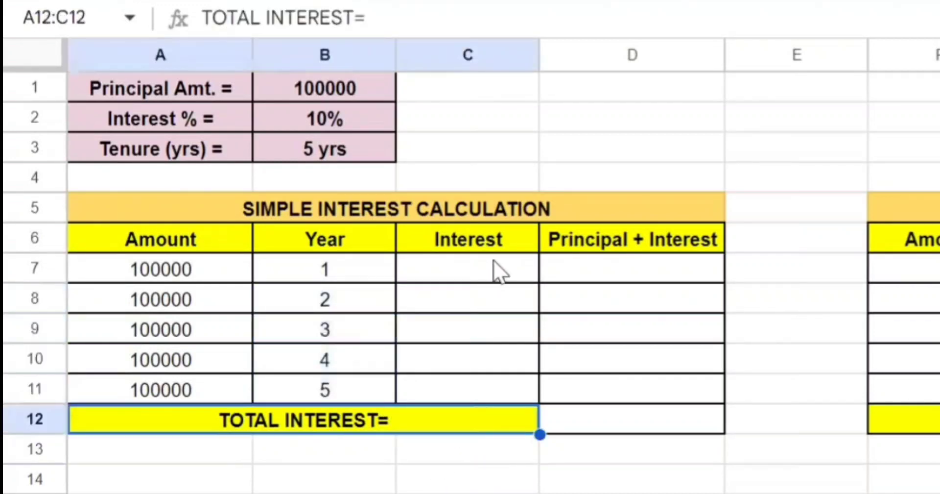
Enter the formula =B1*B2 in cell C7 to calculate the first year's interest
{"action": "left_click", "coordinate": [499, 272]}
{"action": "type", "text": "="}
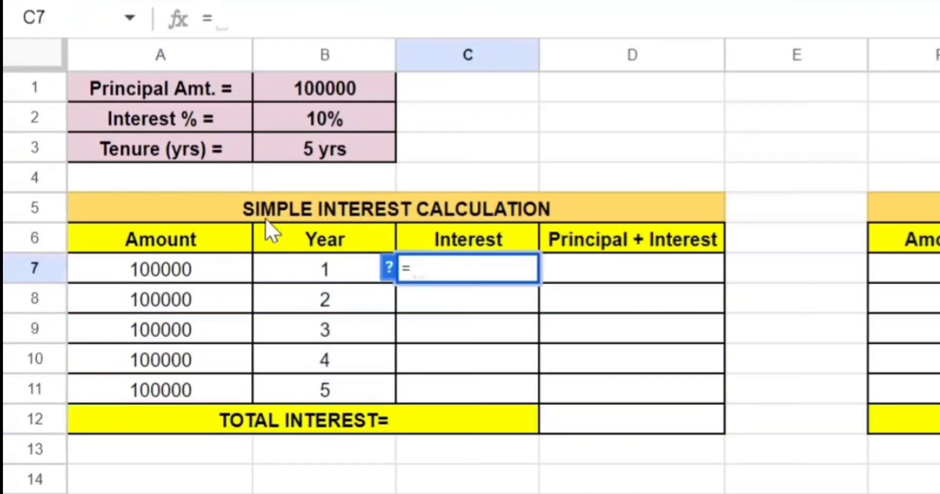
{"action": "left_click", "coordinate": [357, 86]}
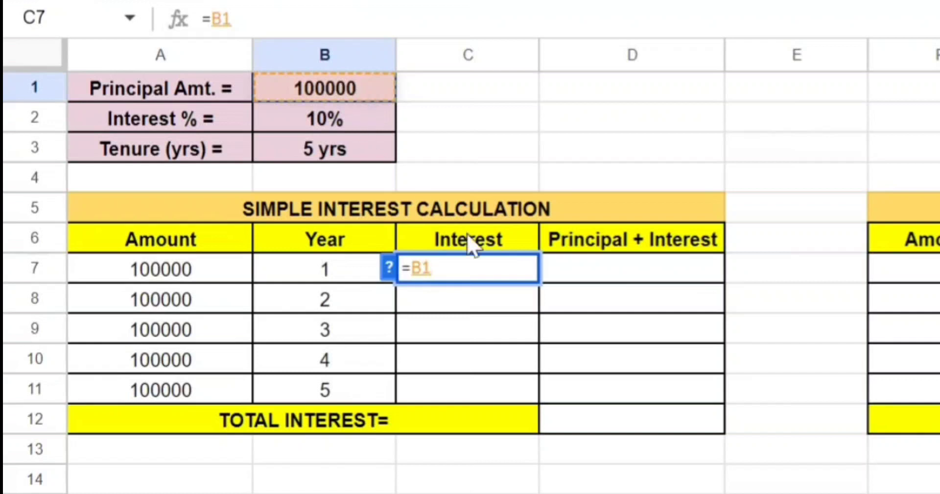
{"action": "type", "text": "*"}
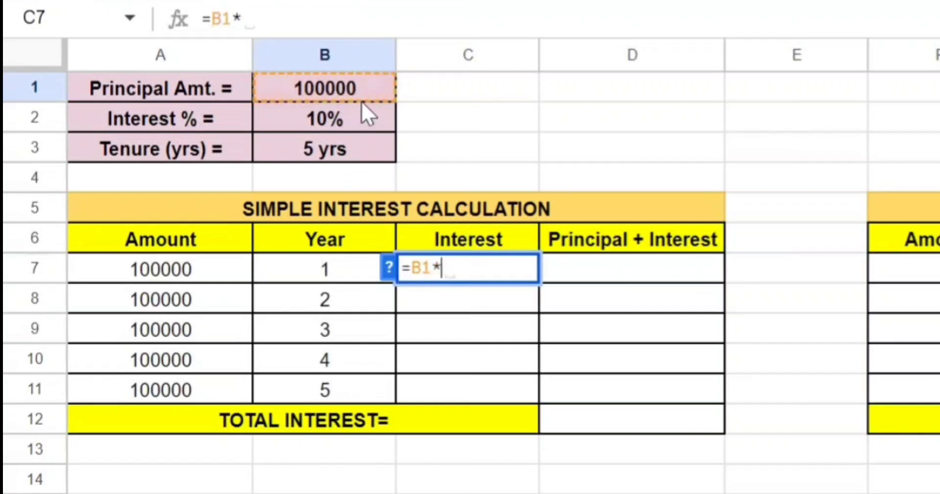
{"action": "left_click", "coordinate": [356, 117]}
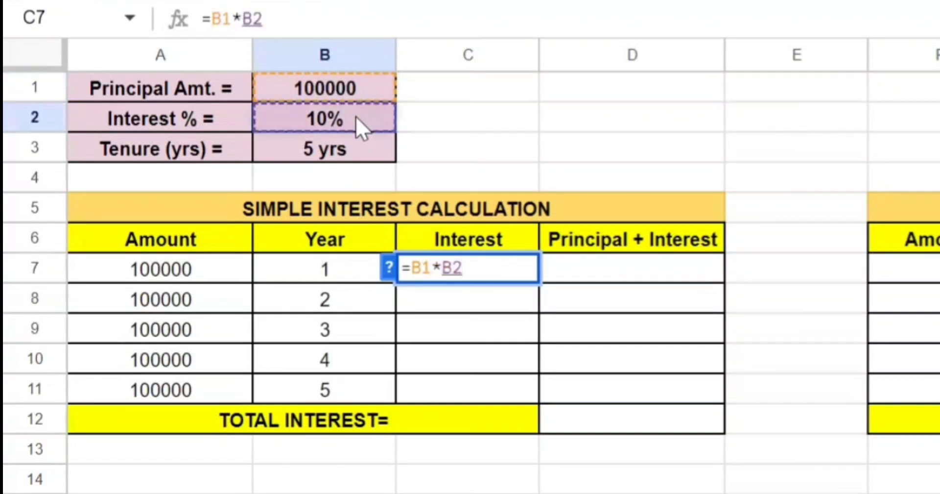
{"action": "key", "text": "Return"}
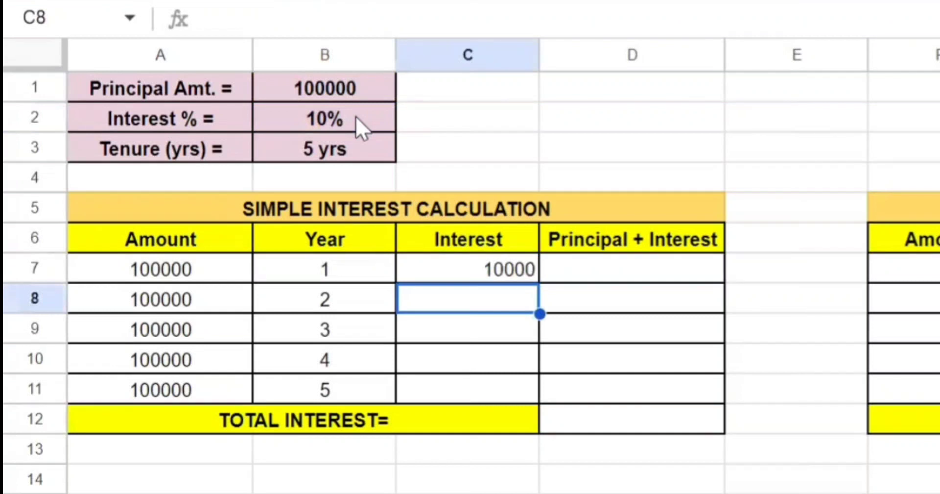
Center-align the contents of the whole of column C
{"action": "left_click", "coordinate": [472, 61]}
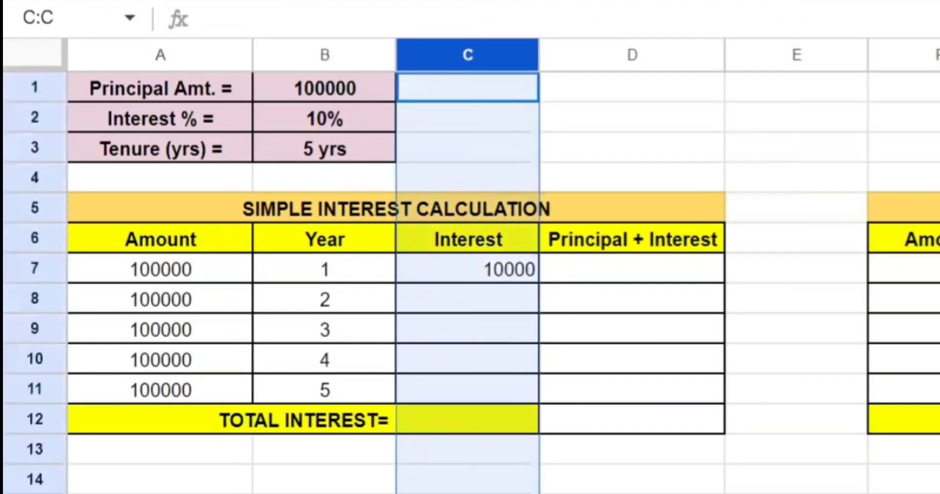
{"action": "key", "text": "ctrl+shift+e"}
{"action": "left_click", "coordinate": [637, 468]}
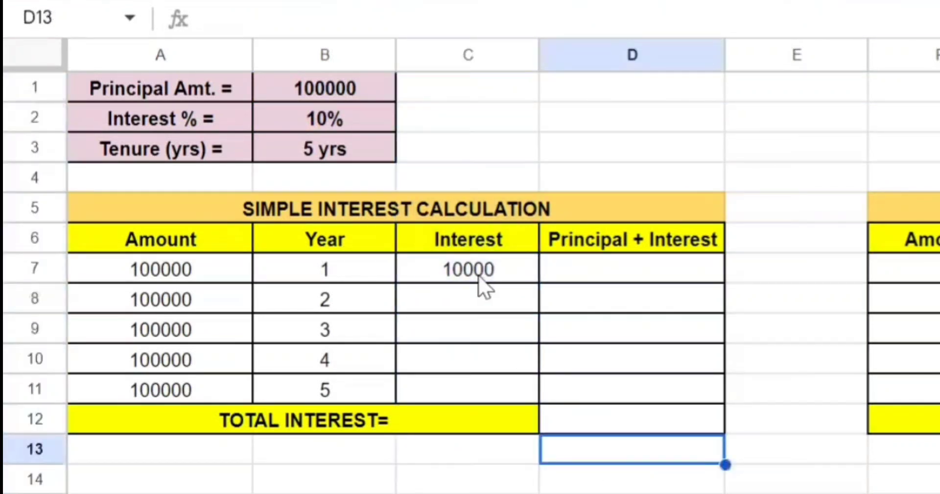
Add comma separators to the principal amount in B1 so that it reads 1,00,000
{"action": "left_click", "coordinate": [481, 278]}
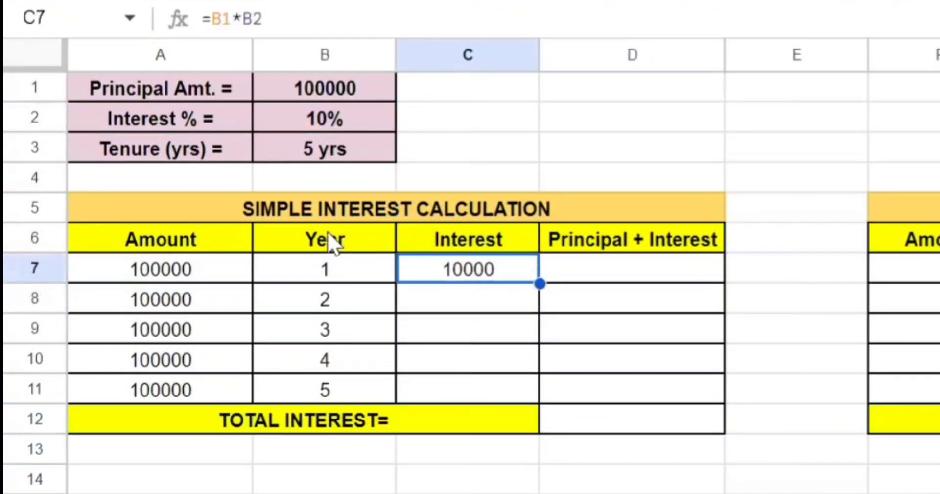
{"action": "double_click", "coordinate": [504, 267]}
{"action": "left_click", "coordinate": [357, 83]}
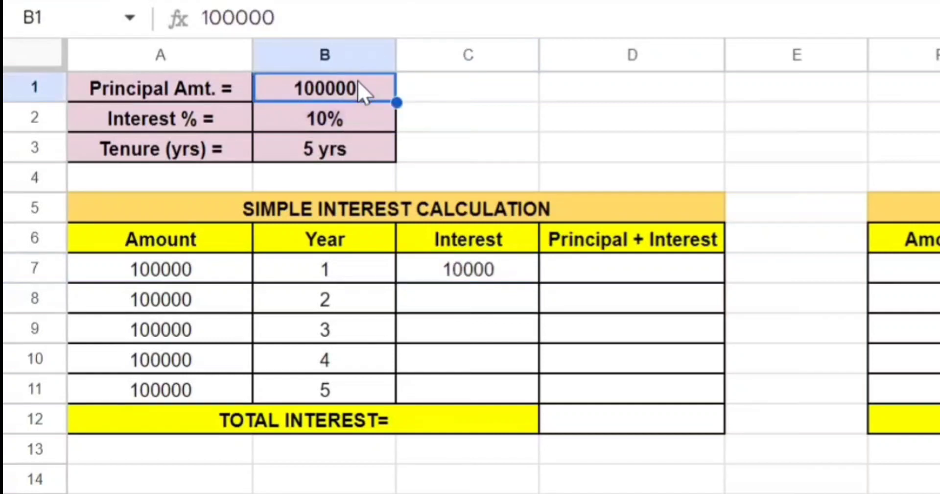
{"action": "double_click", "coordinate": [335, 85]}
{"action": "type", "text": ","}
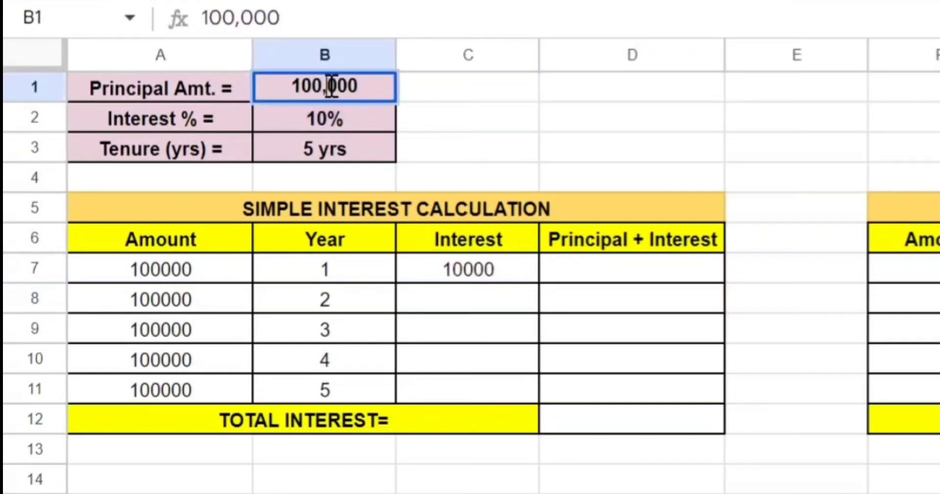
{"action": "key", "text": "Left"}
{"action": "key", "text": "Left"}
{"action": "key", "text": "Left"}
{"action": "type", "text": ","}
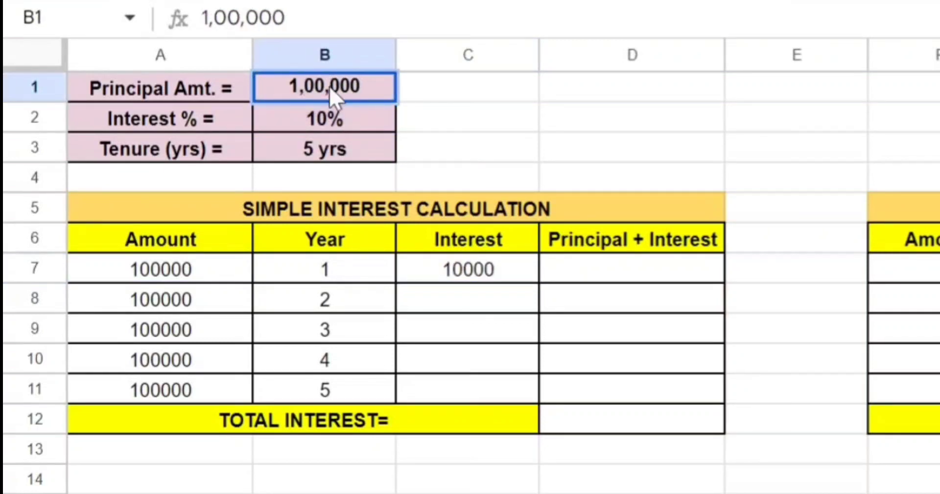
{"action": "key", "text": "Return"}
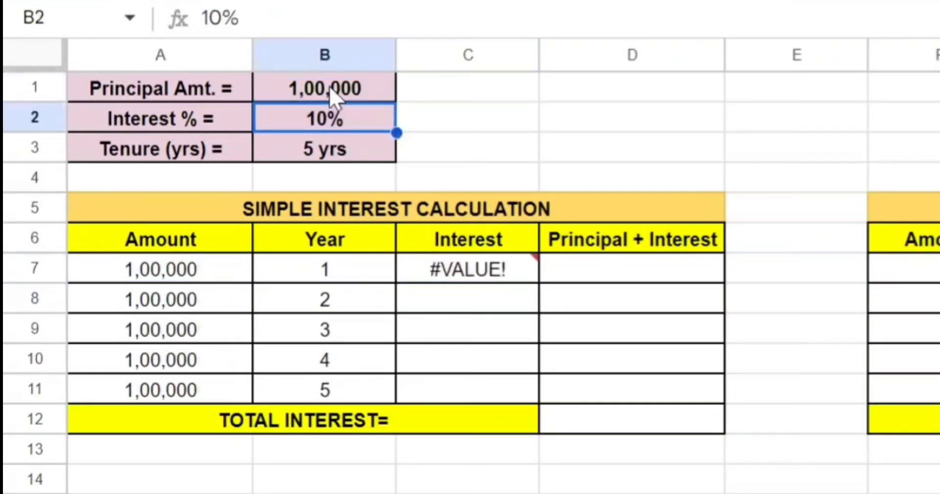
Undo the comma separators added to the principal amount in B1
{"action": "left_click", "coordinate": [447, 277]}
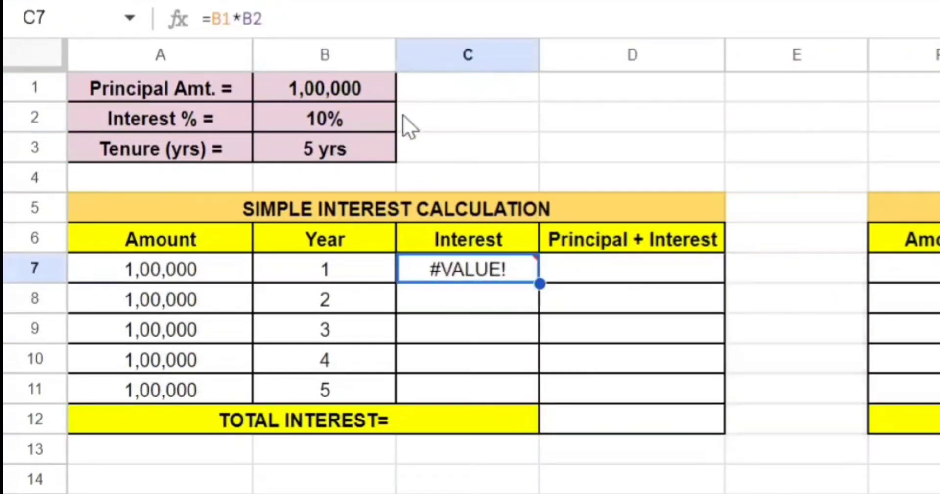
{"action": "key", "text": "ctrl+z"}
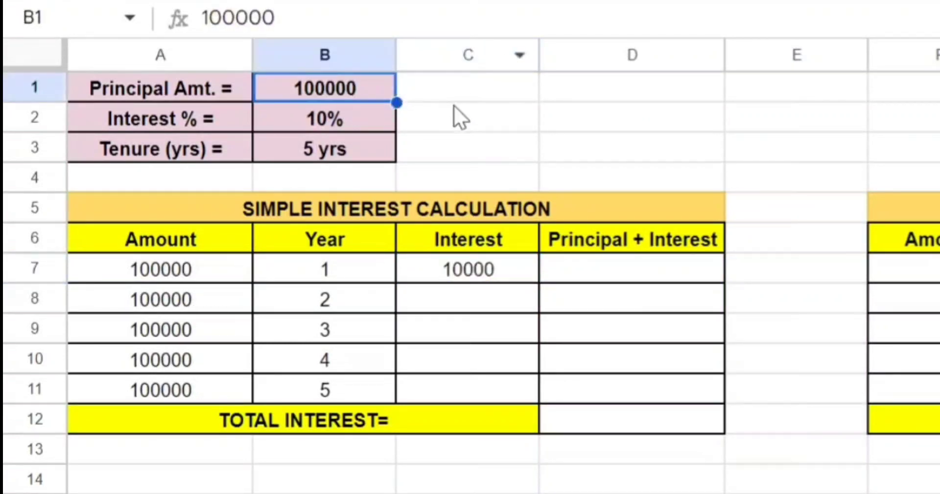
Enter the formula =A7+C7 in cell D7 to add the first year's interest to the principal
{"action": "left_click", "coordinate": [567, 266]}
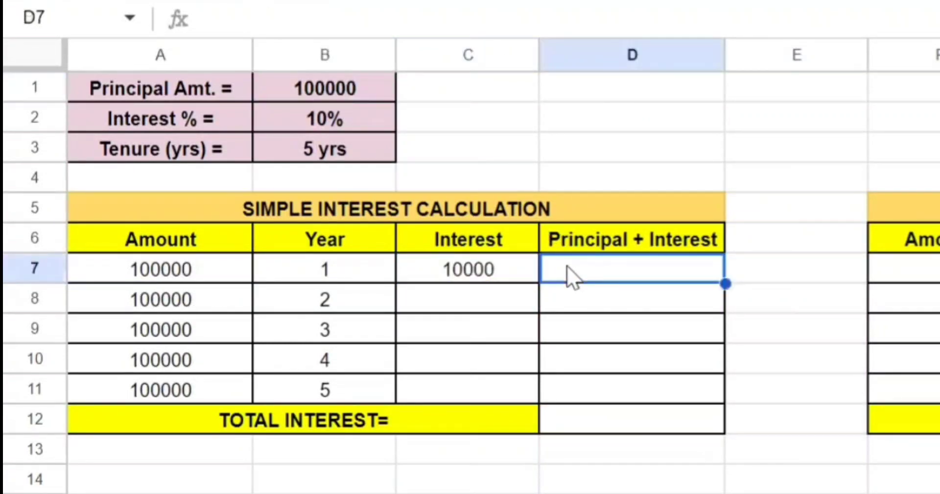
{"action": "type", "text": "="}
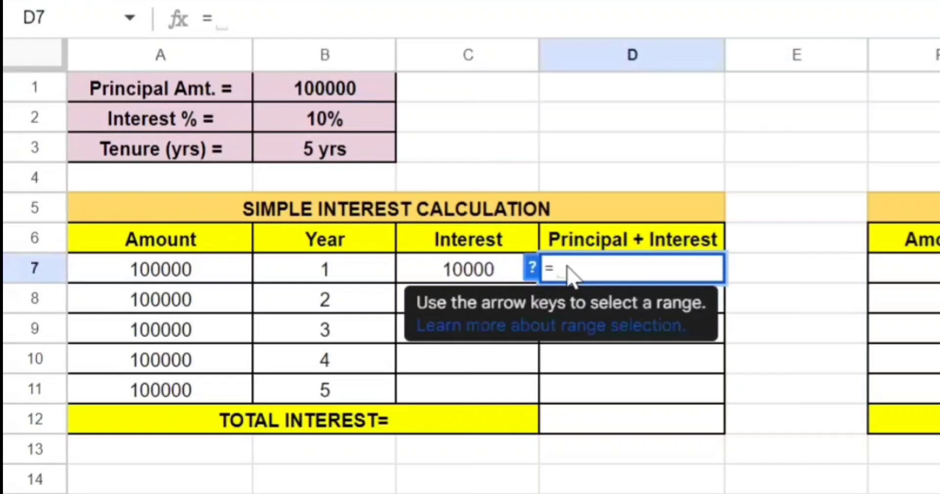
{"action": "left_click", "coordinate": [196, 275]}
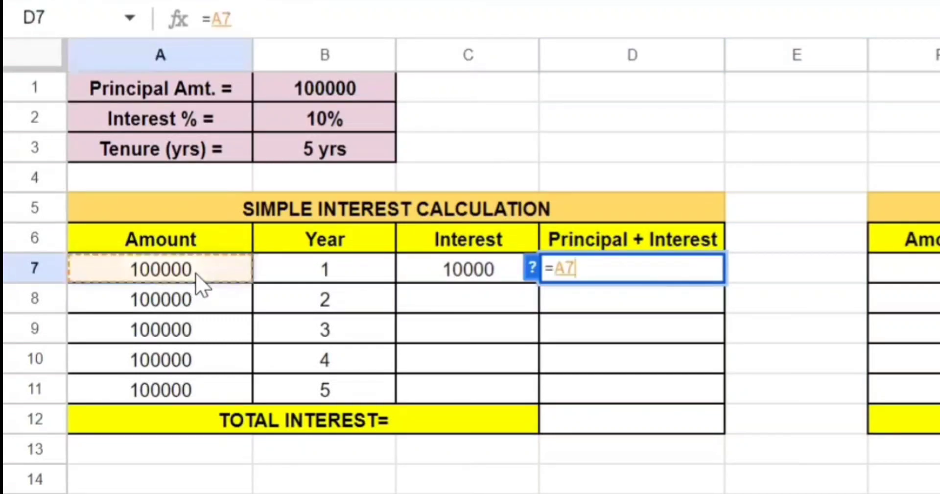
{"action": "type", "text": "+"}
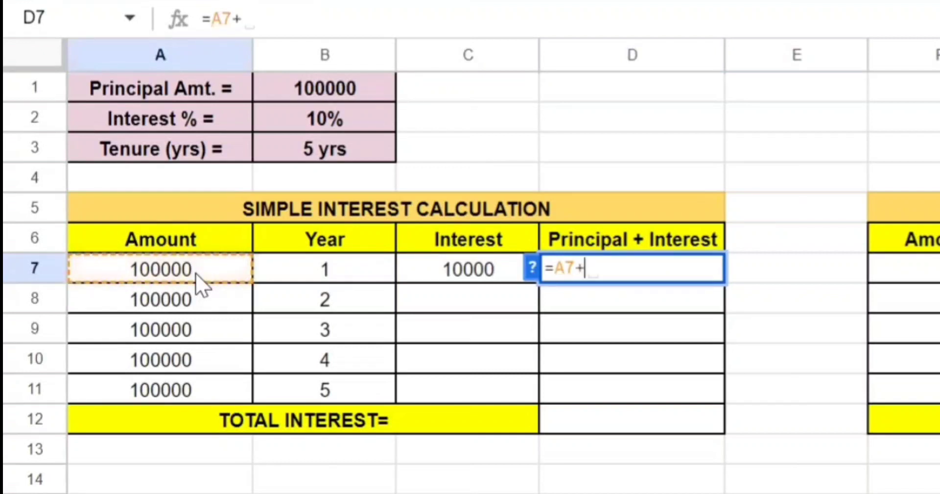
{"action": "key", "text": "Right"}
{"action": "key", "text": "Left"}
{"action": "key", "text": "Left"}
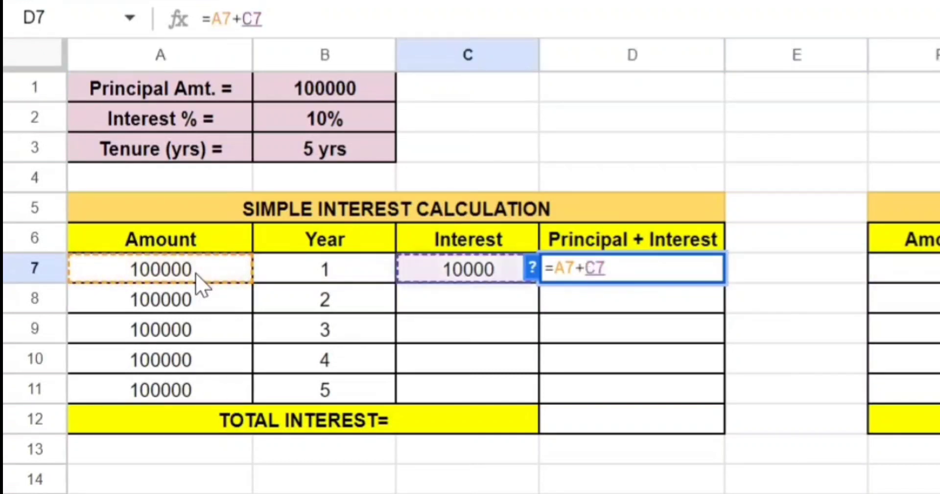
{"action": "key", "text": "Return"}
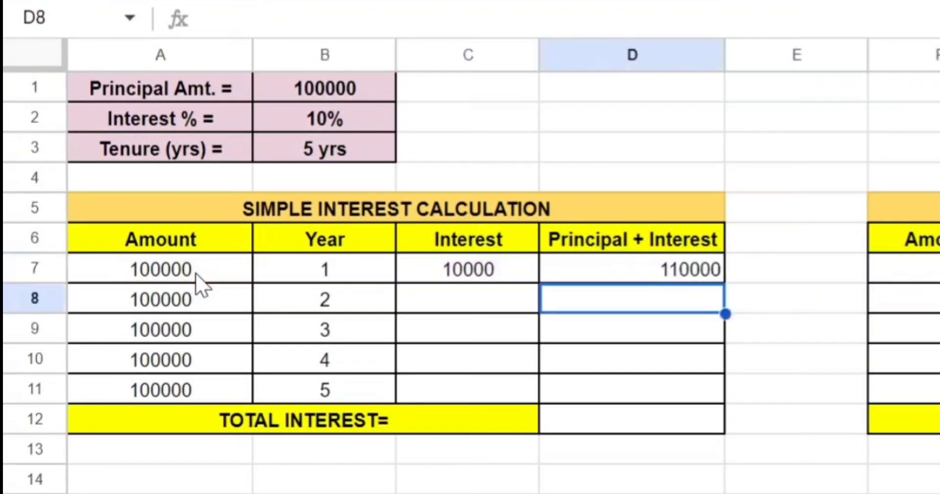
Try to fill the interest formula =B1*B2 from C7 down through C11
{"action": "left_click", "coordinate": [490, 276]}
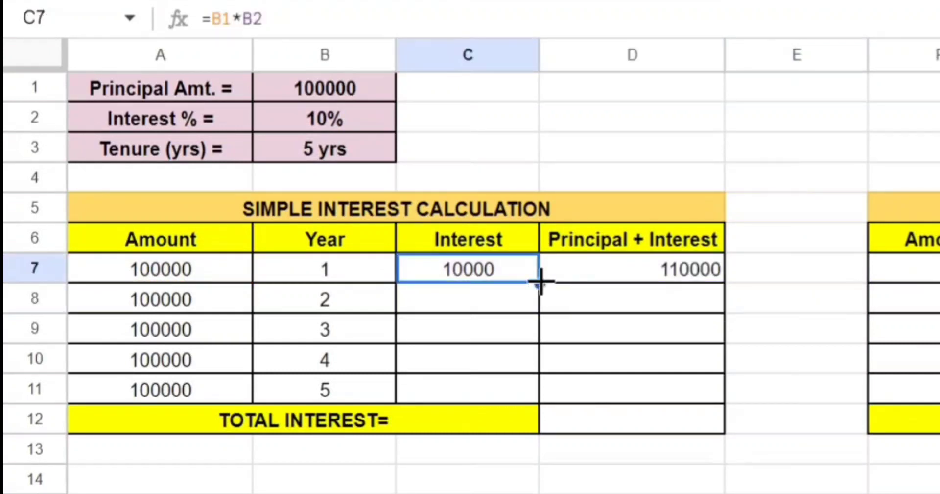
{"action": "left_click_drag", "start_coordinate": [541, 282], "coordinate": [517, 397]}
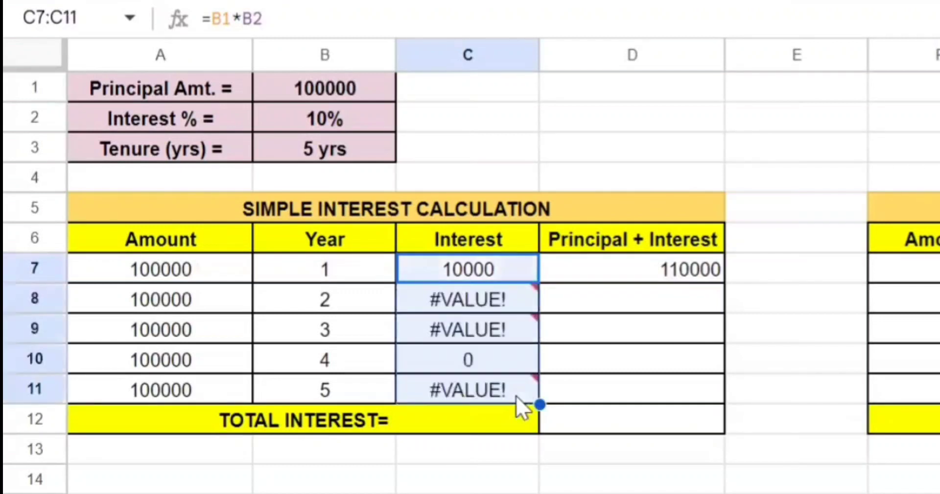
{"action": "left_click", "coordinate": [502, 475]}
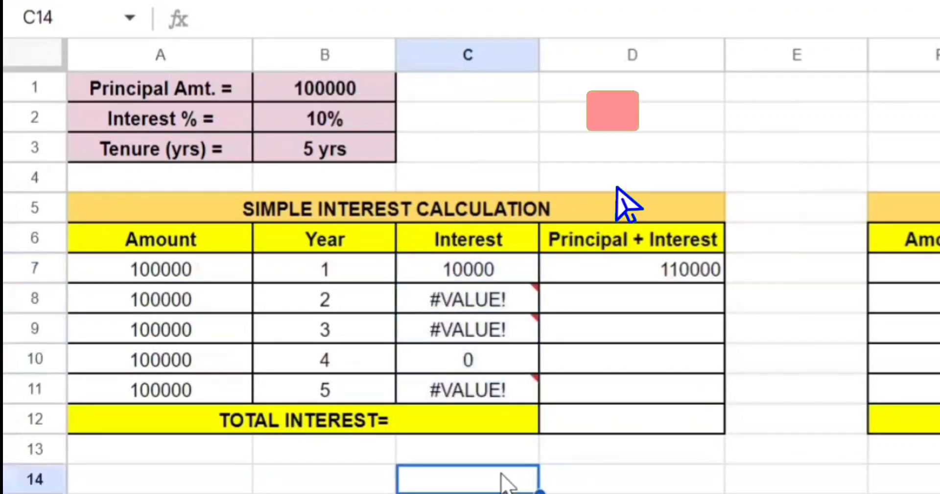
Check the cell references of the copied interest formulas in column C and undo the fill
{"action": "left_click", "coordinate": [501, 273]}
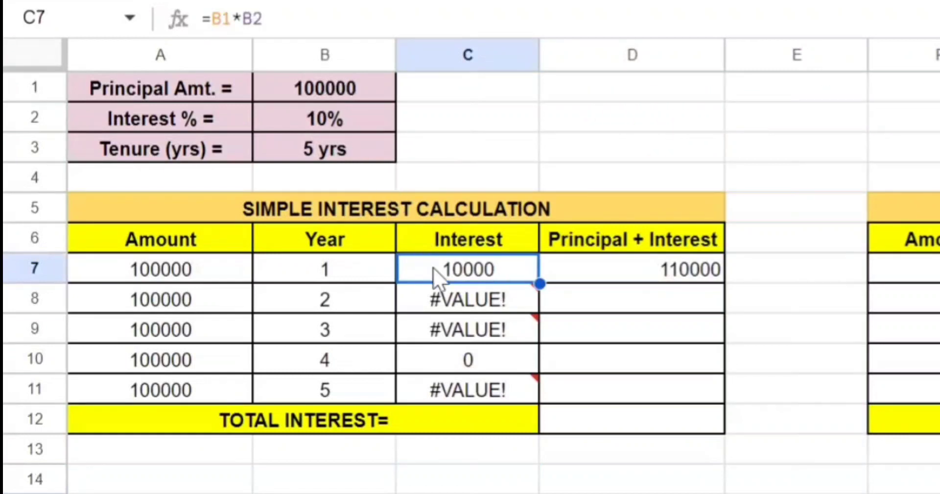
{"action": "left_click", "coordinate": [442, 298]}
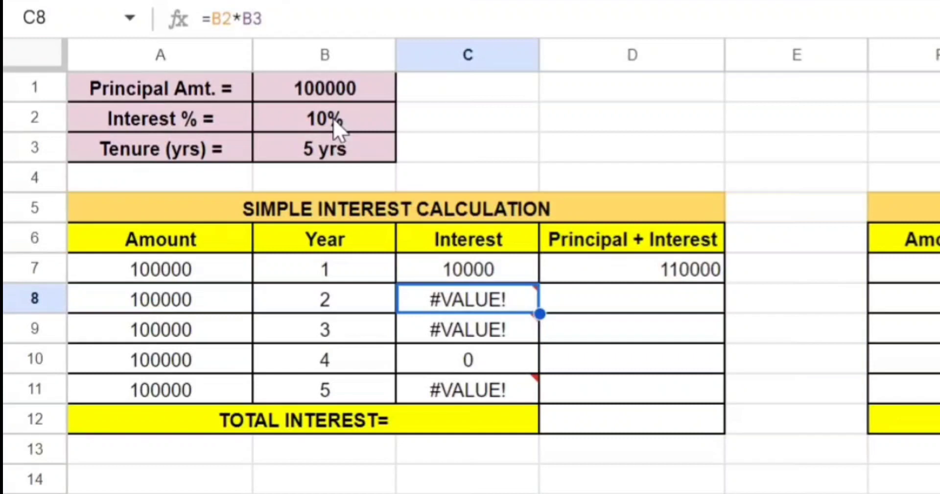
{"action": "left_click", "coordinate": [435, 338]}
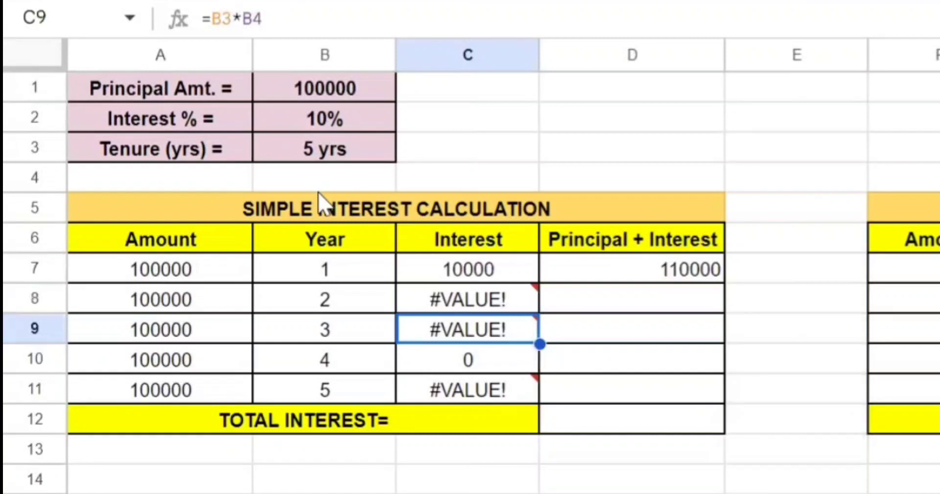
{"action": "left_click", "coordinate": [443, 391]}
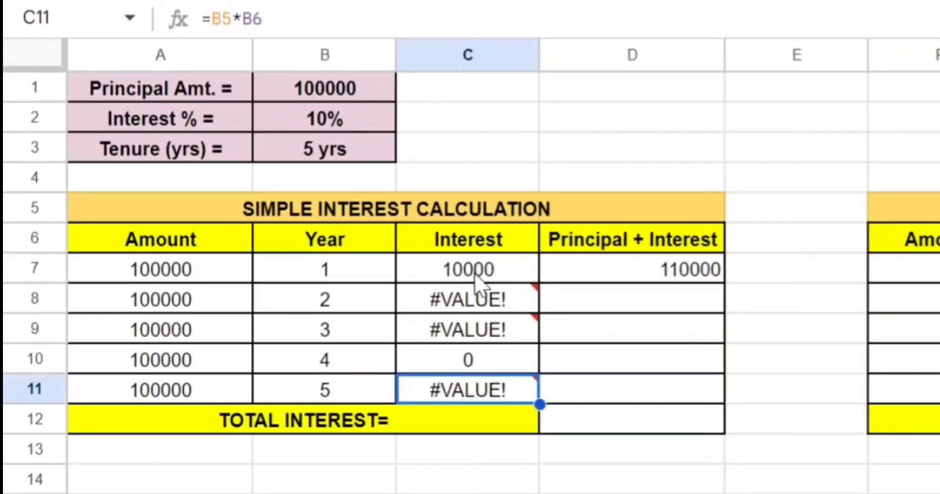
{"action": "key", "text": "ctrl+z"}
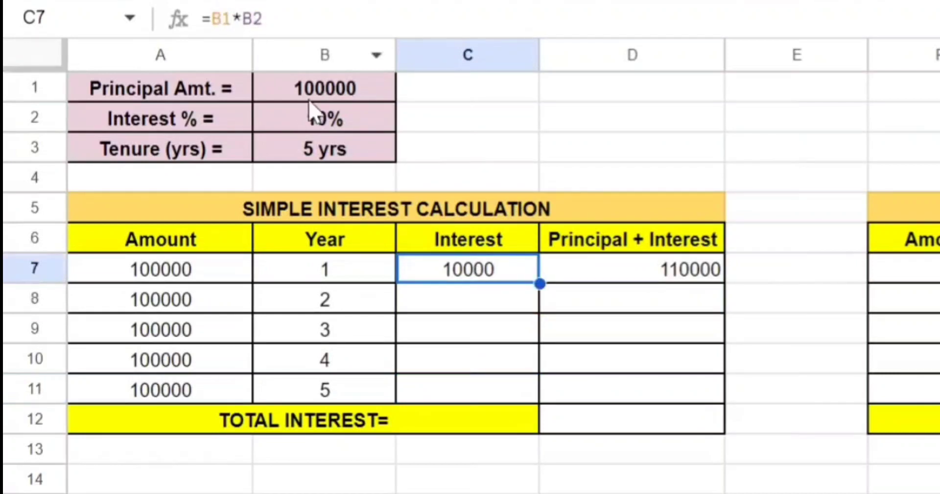
Lock the row references of the C7 interest formula so that it reads =B$1*B$2
{"action": "left_click", "coordinate": [218, 19]}
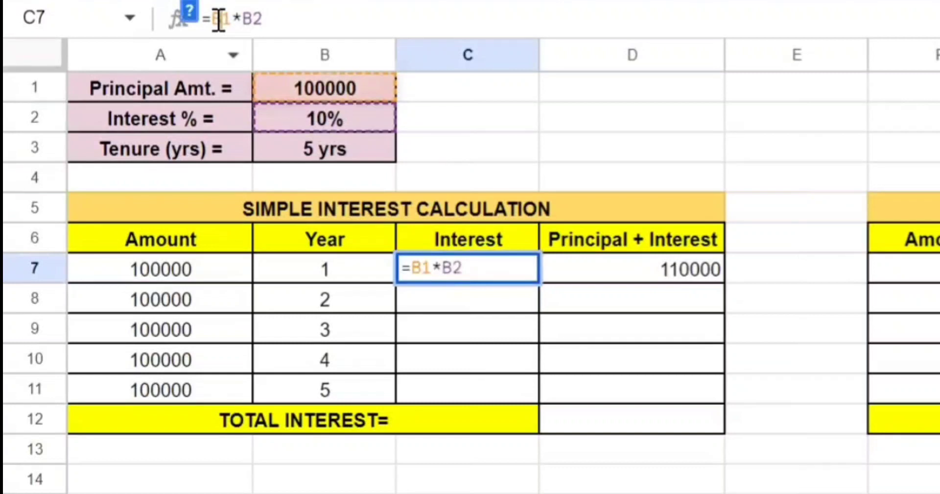
{"action": "key", "text": "F4"}
{"action": "key", "text": "Right"}
{"action": "key", "text": "Right"}
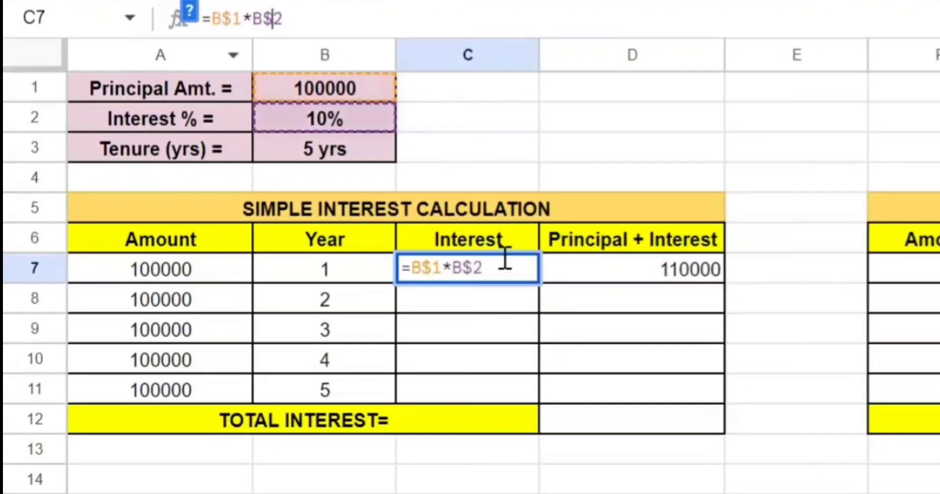
{"action": "key", "text": "Return"}
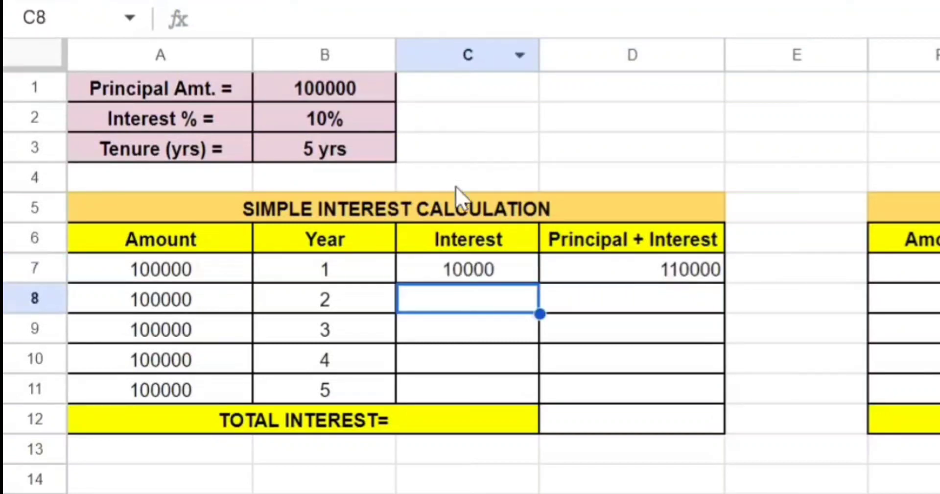
Fill the interest formula =B$1*B$2 from C7 down through C11
{"action": "left_click", "coordinate": [481, 273]}
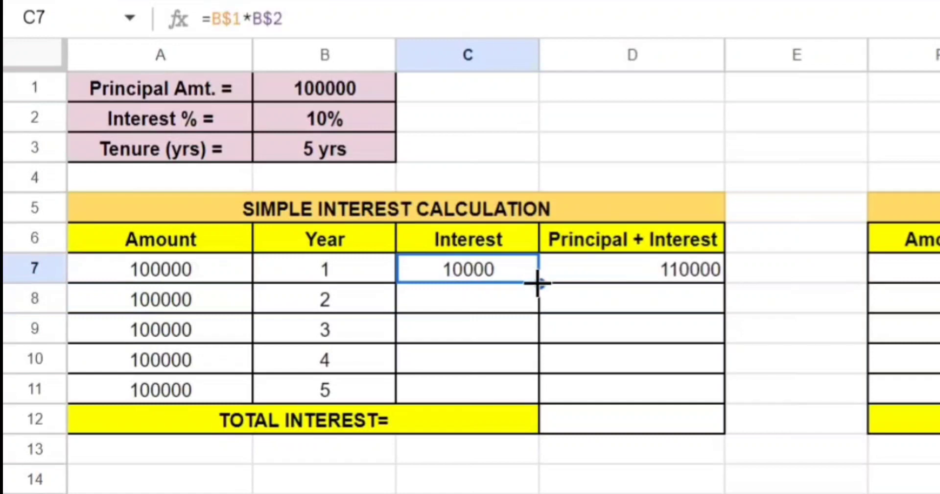
{"action": "left_click_drag", "start_coordinate": [538, 283], "coordinate": [513, 394]}
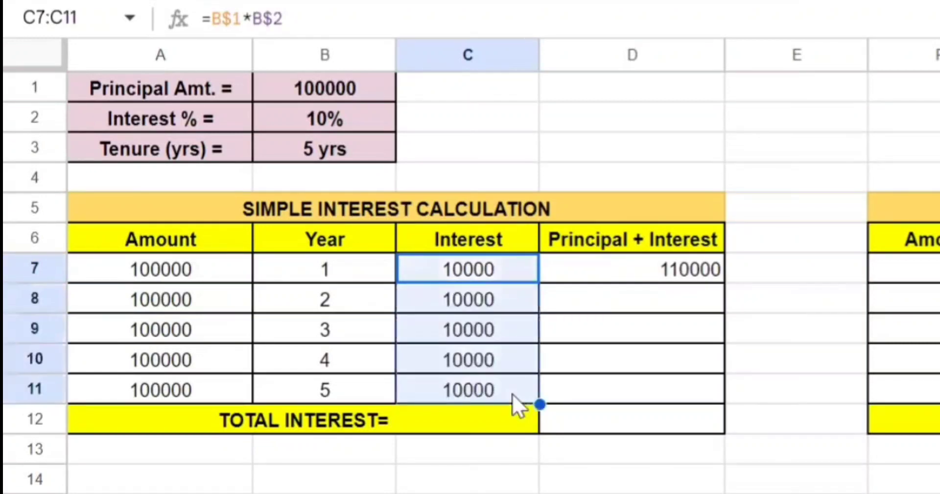
{"action": "left_click", "coordinate": [561, 448]}
{"action": "left_click", "coordinate": [685, 268]}
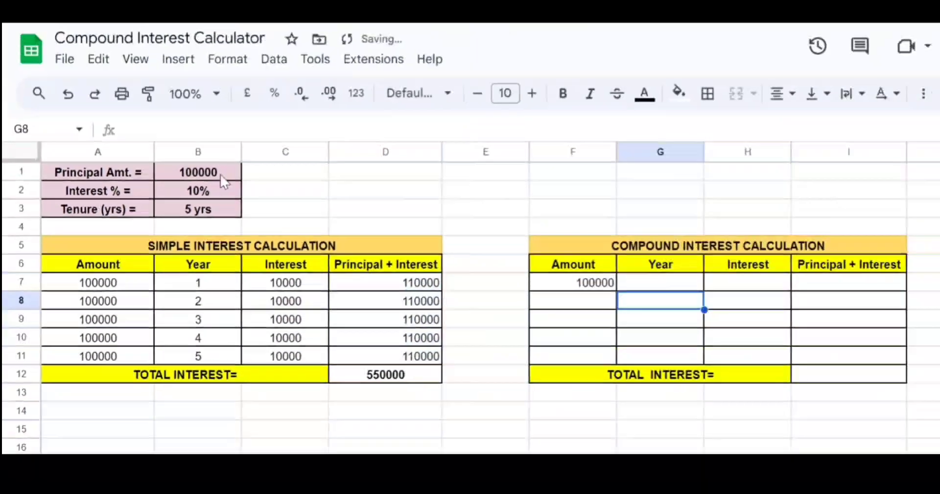
Number the compound interest table's years with 1 in G7 and a formula adding 1 to G7 in G8, filled down through G11
{"action": "key", "text": "Up"}
{"action": "type", "text": "1"}
{"action": "key", "text": "Return"}
{"action": "type", "text": "="}
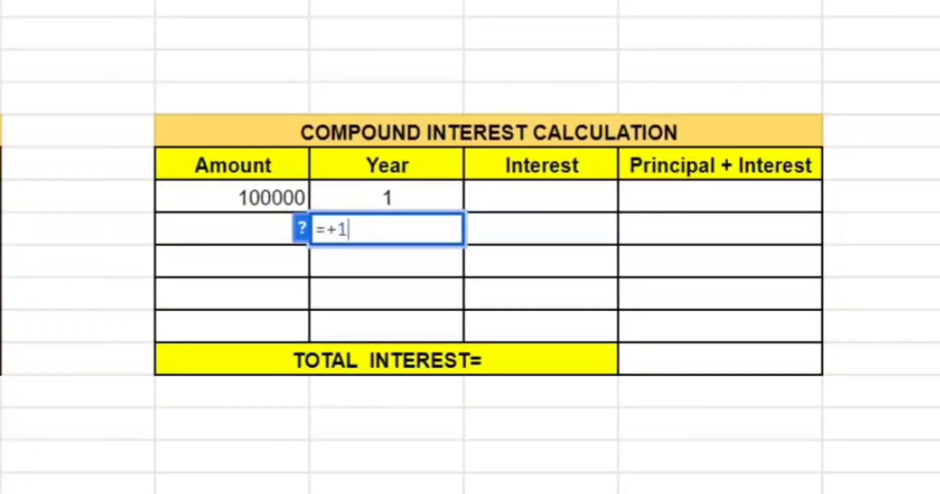
{"action": "type", "text": "g7"}
{"action": "key", "text": "Return"}
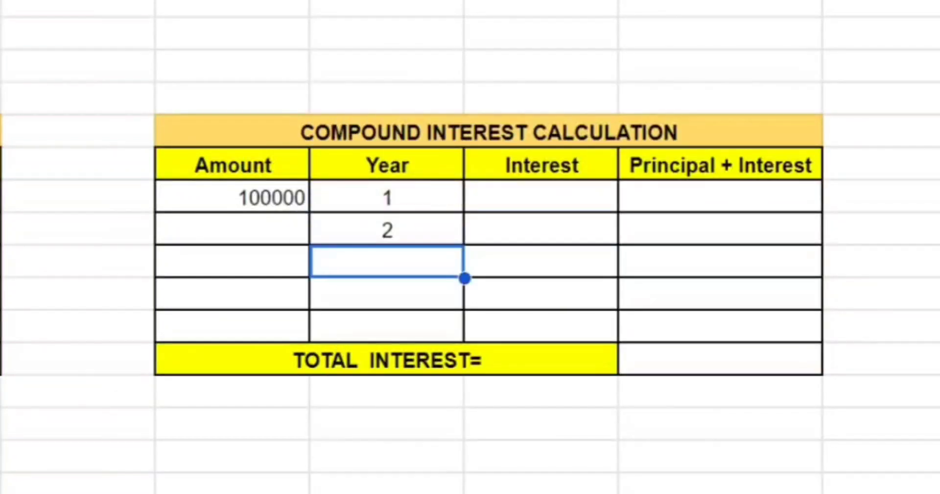
{"action": "key", "text": "Up"}
{"action": "left_click_drag", "start_coordinate": [464, 245], "coordinate": [464, 338]}
Enter the formula =F7*B$2 in cell H7 to calculate the first year's compound interest
{"action": "left_click", "coordinate": [520, 197]}
{"action": "type", "text": "="}
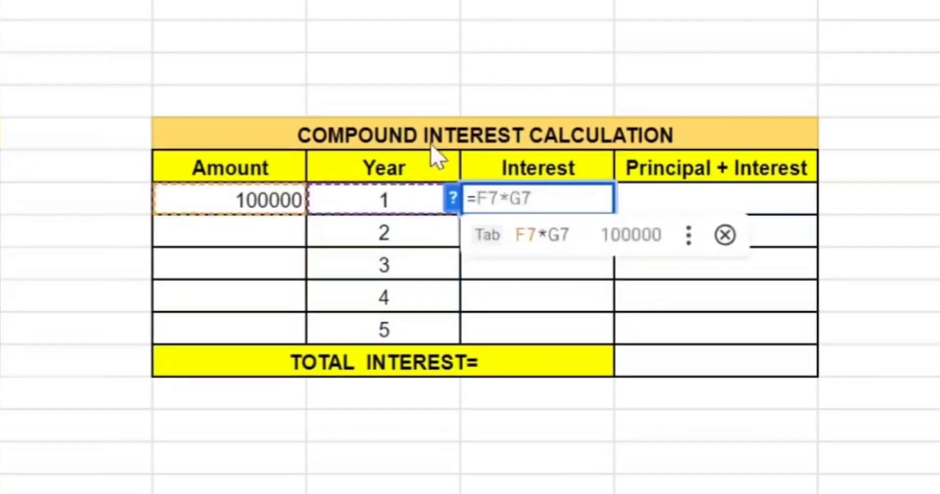
{"action": "left_click", "coordinate": [270, 197]}
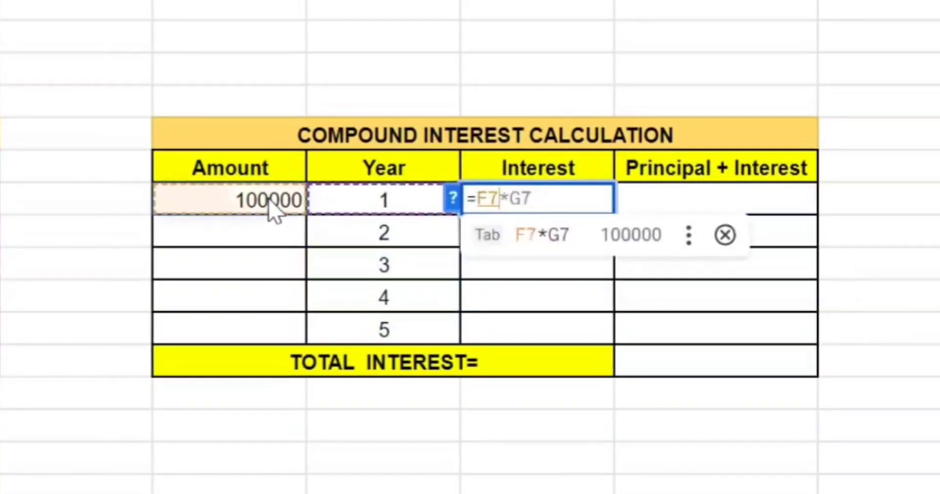
{"action": "type", "text": "*"}
{"action": "left_click", "coordinate": [1, 36]}
{"action": "left_click", "coordinate": [1, 36]}
{"action": "type", "text": "$"}
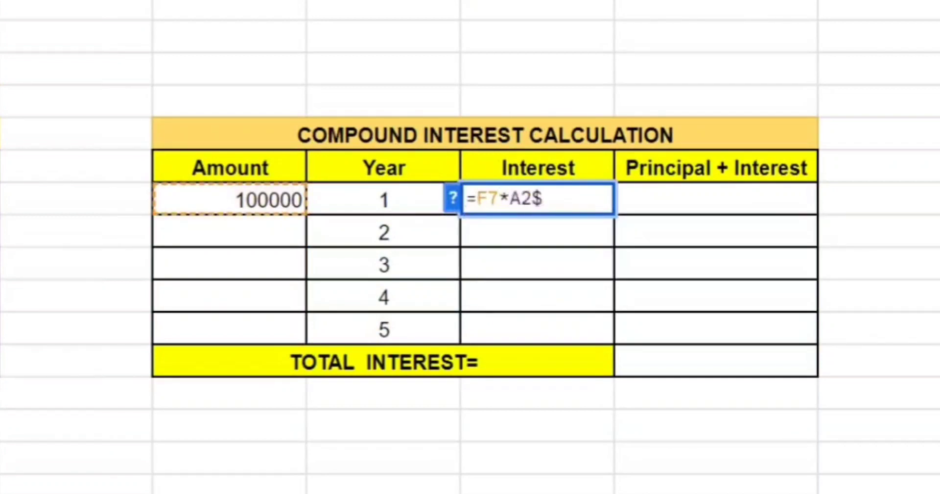
{"action": "left_click", "coordinate": [524, 196]}
{"action": "key", "text": "BackSpace"}
{"action": "key", "text": "Delete"}
{"action": "key", "text": "Delete"}
{"action": "type", "text": "b$2"}
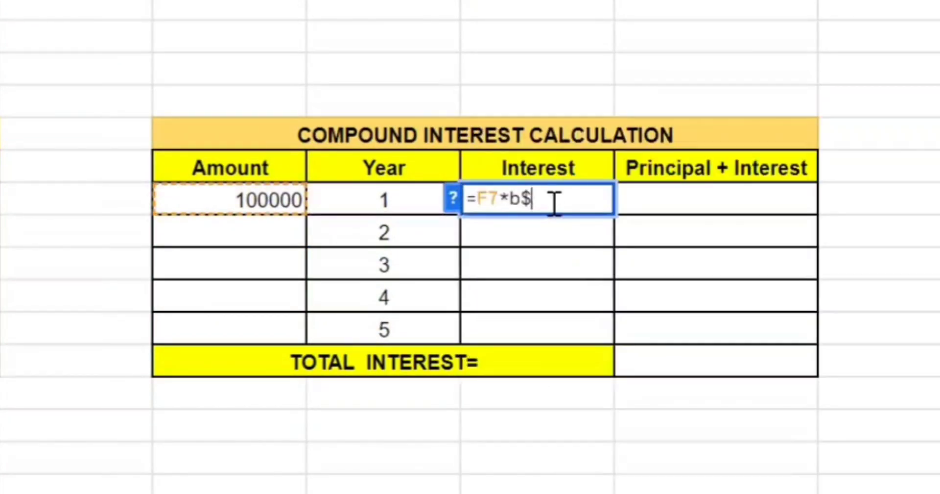
{"action": "key", "text": "Return"}
Enter the formula =F7+H7 in cell I7 to total the first year's principal and interest
{"action": "left_click", "coordinate": [642, 201]}
{"action": "type", "text": "="}
{"action": "left_click", "coordinate": [275, 211]}
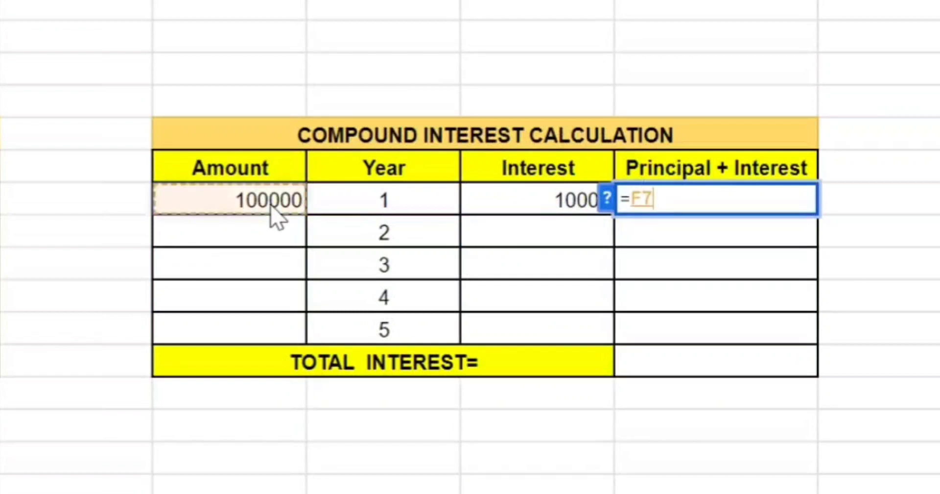
{"action": "type", "text": "+H7"}
{"action": "key", "text": "Return"}
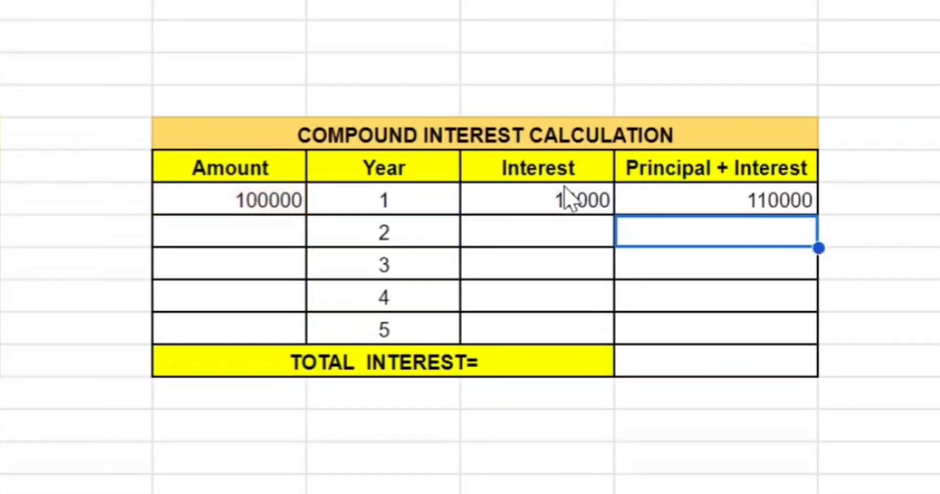
Enter the formula =I7 in cell F8 to carry the first year's total into the second year's amount
{"action": "left_click", "coordinate": [245, 245]}
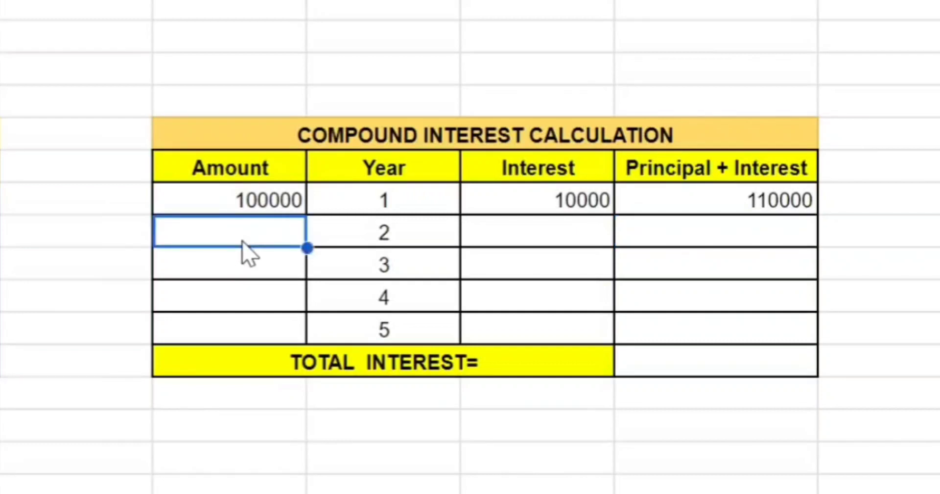
{"action": "type", "text": "="}
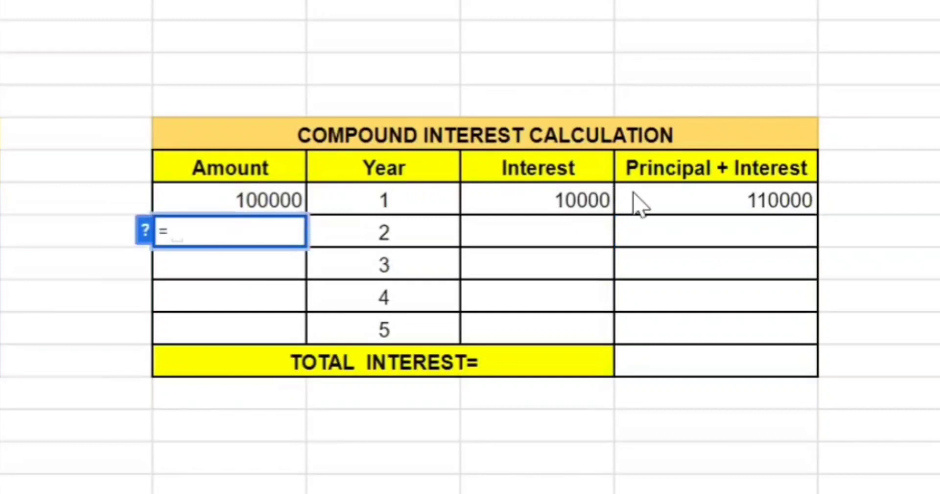
{"action": "left_click", "coordinate": [656, 208]}
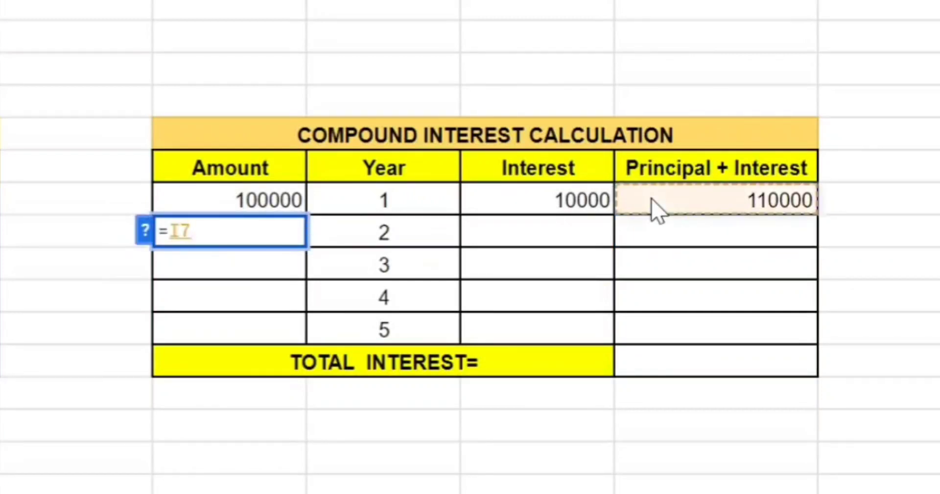
{"action": "key", "text": "Return"}
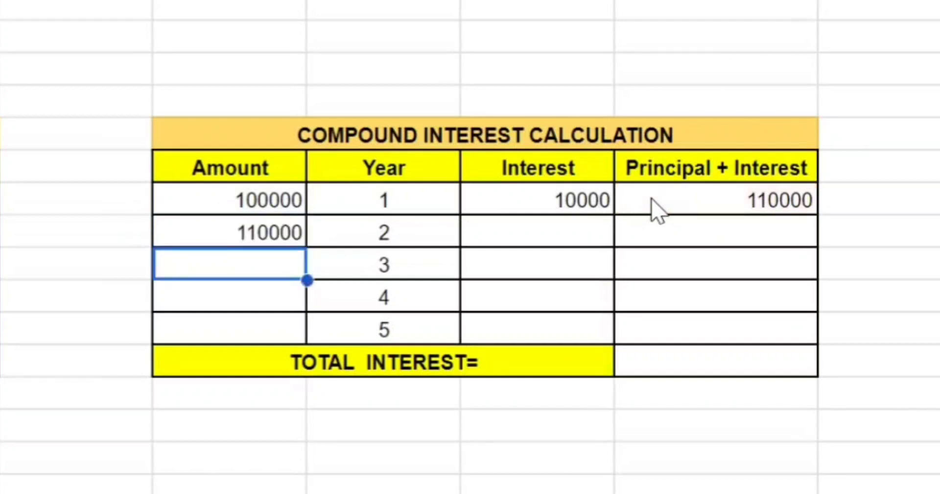
Enter the formula =F8*B$2 in cell H8 to calculate the second year's compound interest
{"action": "left_click", "coordinate": [539, 242]}
{"action": "type", "text": "="}
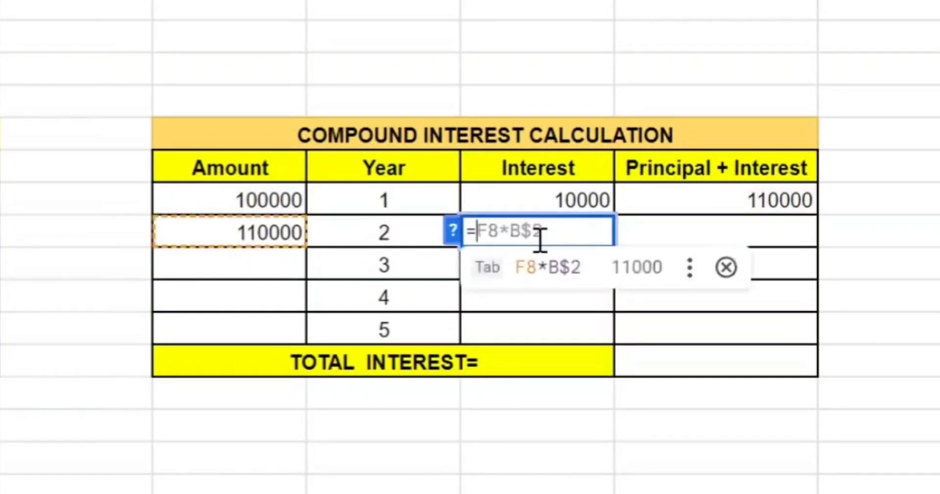
{"action": "left_click", "coordinate": [263, 236]}
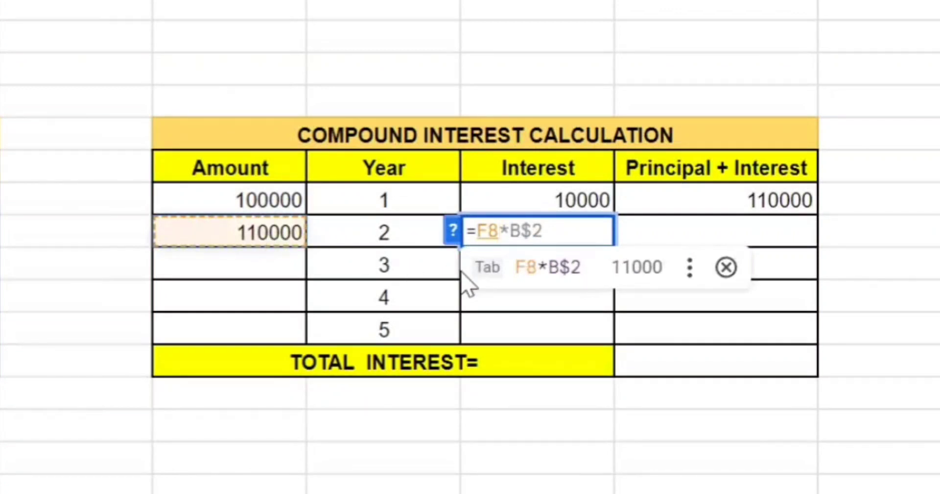
{"action": "left_click", "coordinate": [535, 267]}
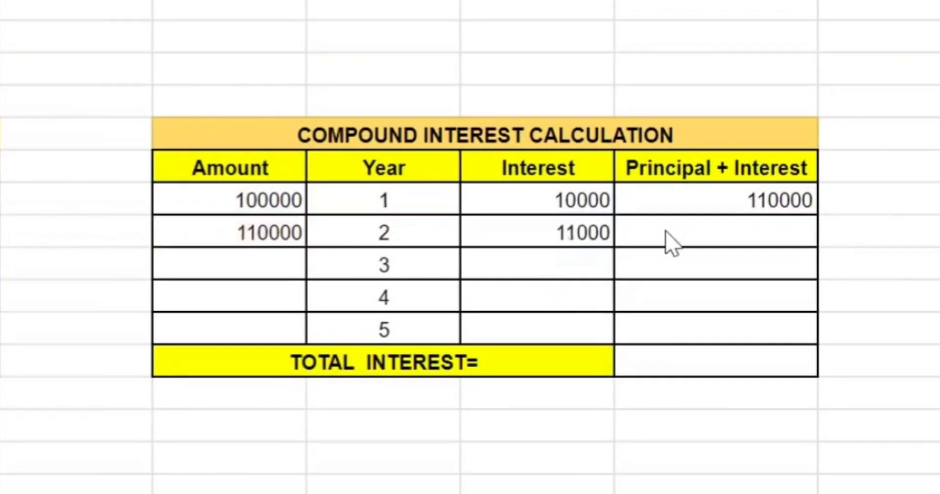
Enter the formula =F8+H8 in cell I8 to total the second year's principal and interest
{"action": "left_click", "coordinate": [726, 244]}
{"action": "type", "text": "="}
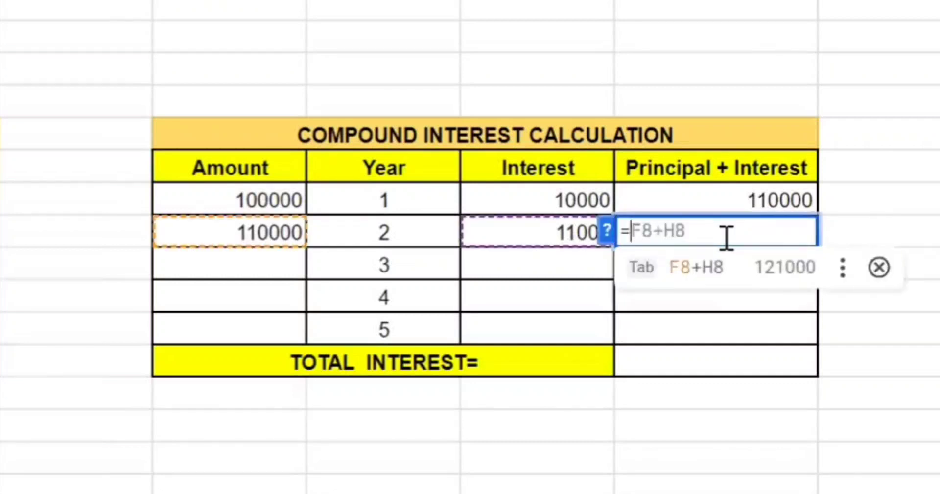
{"action": "key", "text": "Tab"}
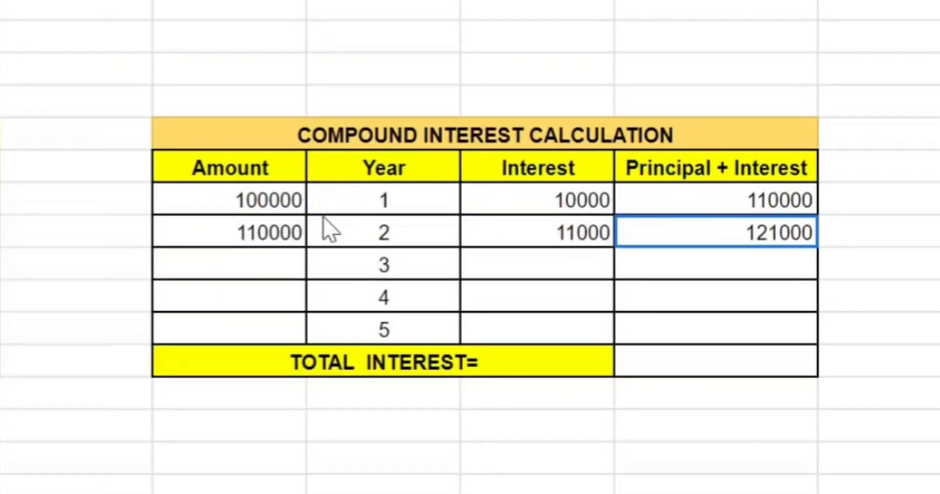
{"action": "left_click", "coordinate": [263, 233]}
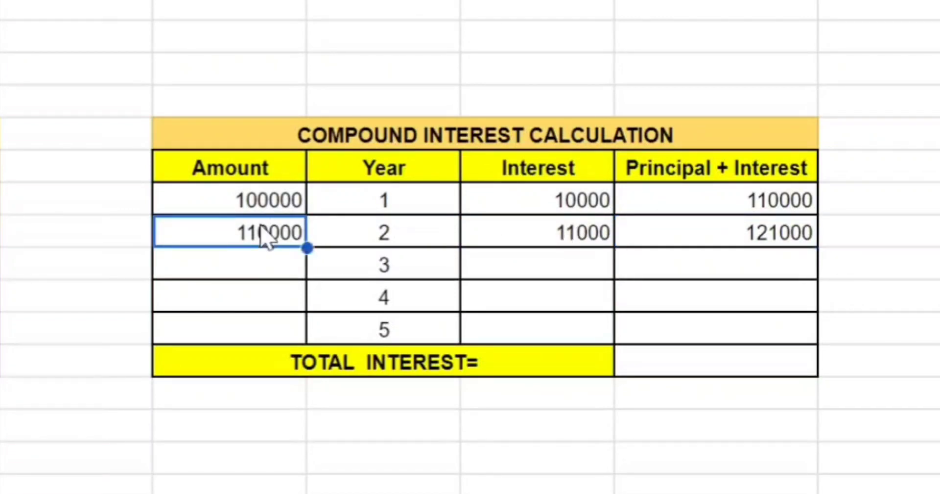
{"action": "left_click", "coordinate": [526, 241]}
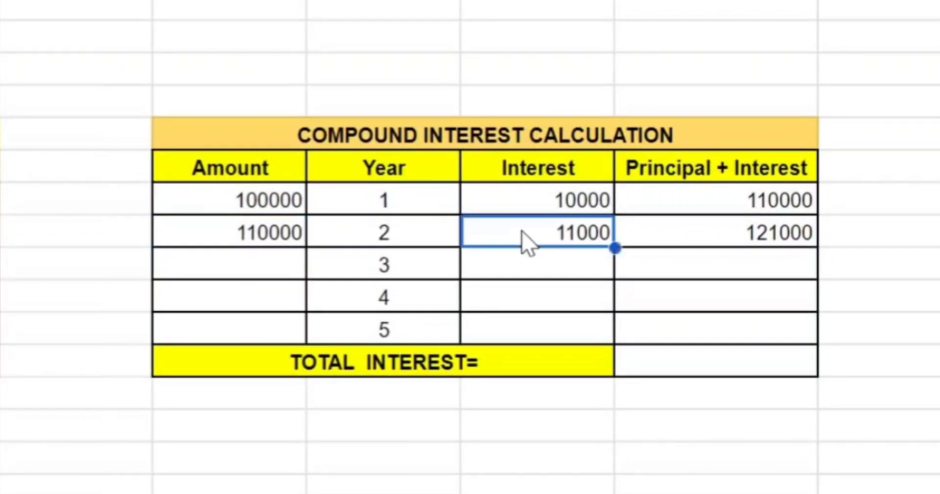
Enter the formula =I8 in cell F9 to carry the second year's total into the third year's amount
{"action": "left_click", "coordinate": [267, 269]}
{"action": "type", "text": "="}
{"action": "left_click", "coordinate": [671, 235]}
{"action": "key", "text": "Return"}
Calculate the third year's interest with =F9*B$2 in H9 and its principal plus interest with =F9+H9 in I9
{"action": "key", "text": "Right"}
{"action": "key", "text": "Right"}
{"action": "key", "text": "Up"}
{"action": "type", "text": "="}
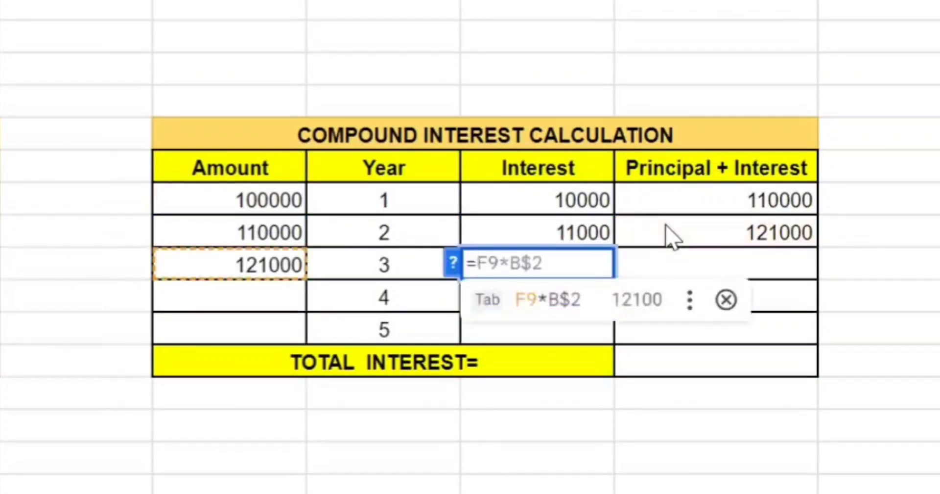
{"action": "key", "text": "Tab"}
{"action": "key", "text": "Tab"}
{"action": "type", "text": "="}
{"action": "key", "text": "Tab"}
{"action": "key", "text": "Return"}
Carry the third year's total from I9 into the fourth year's amount in cell F10 with a formula
{"action": "key", "text": "Left"}
{"action": "key", "text": "Left"}
{"action": "type", "text": "="}
{"action": "key", "text": "Tab"}
{"action": "key", "text": "Tab"}
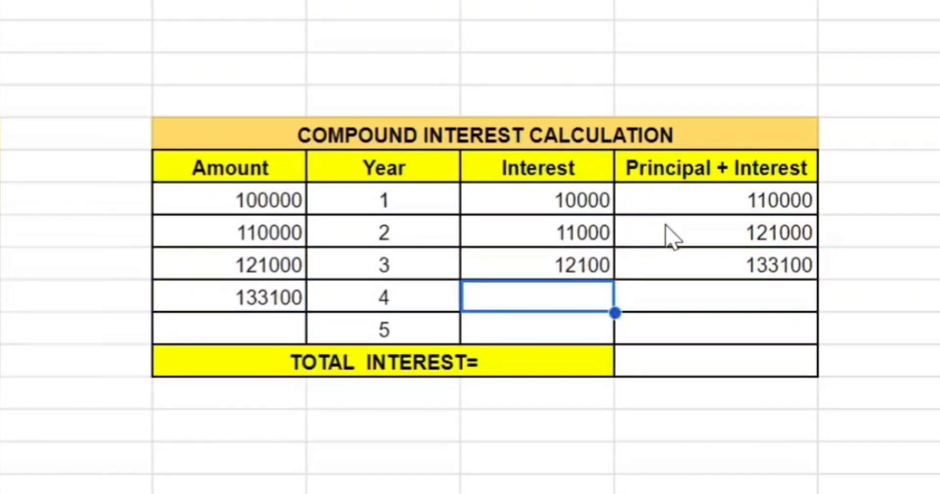
Calculate the fourth year's interest in H10 and its principal plus interest in I10 using the same formulas as the rows above
{"action": "type", "text": "="}
{"action": "key", "text": "Tab"}
{"action": "key", "text": "Tab"}
{"action": "type", "text": "="}
{"action": "key", "text": "Tab"}
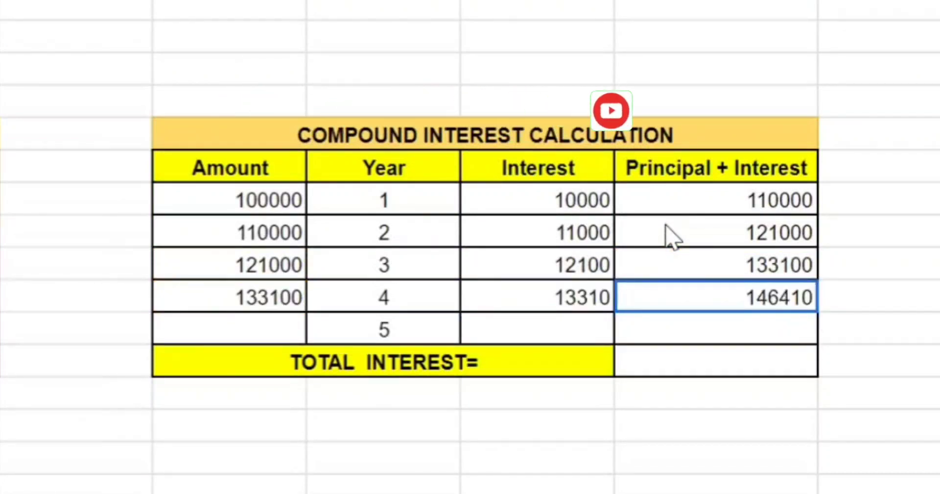
Carry the fourth year's total from I10 into the fifth year's amount in cell F11 with a formula
{"action": "key", "text": "Return"}
{"action": "type", "text": "="}
{"action": "key", "text": "Tab"}
{"action": "key", "text": "Tab"}
Calculate the fifth year's interest in H11 and its principal plus interest in I11 using the same formulas as the rows above
{"action": "type", "text": "="}
{"action": "key", "text": "Tab"}
{"action": "key", "text": "Tab"}
{"action": "type", "text": "="}
{"action": "key", "text": "Tab"}
{"action": "key", "text": "Return"}
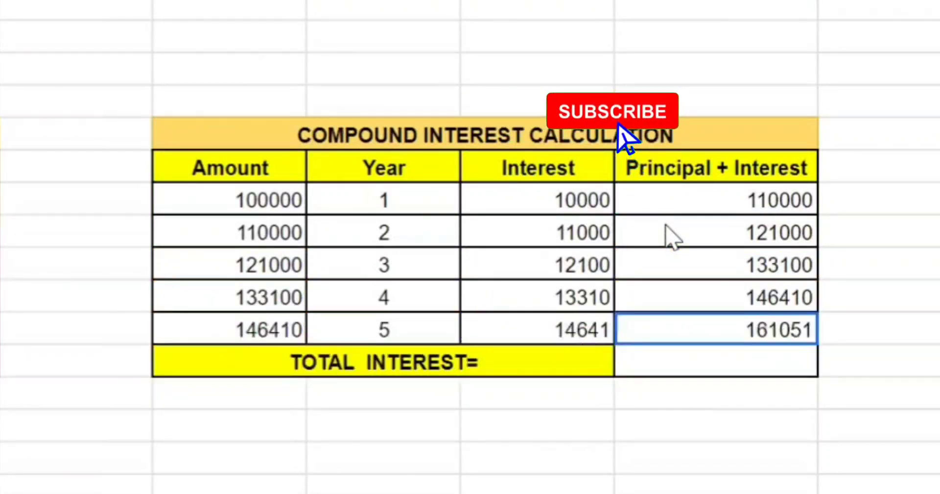
Enter the formula =sum(h7:h11) in cell I12 to total the compound interest
{"action": "type", "text": "="}
{"action": "type", "text": "sum("}
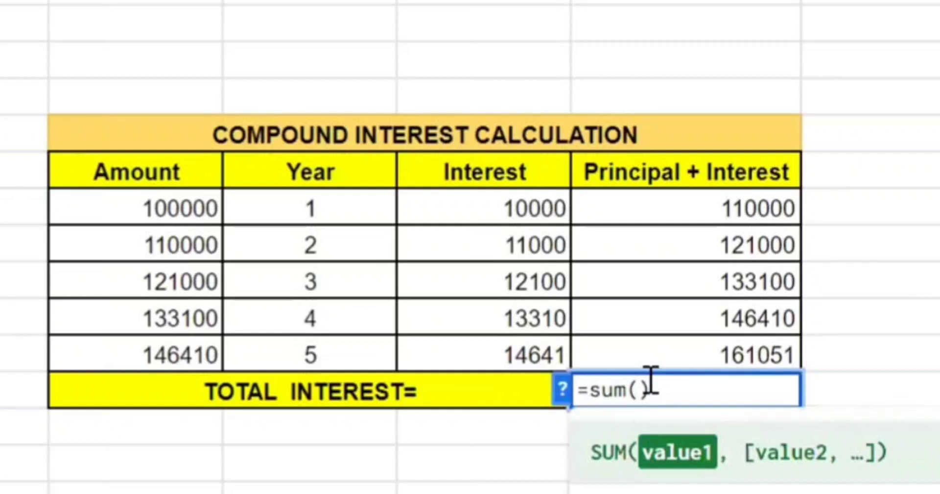
{"action": "type", "text": "h7"}
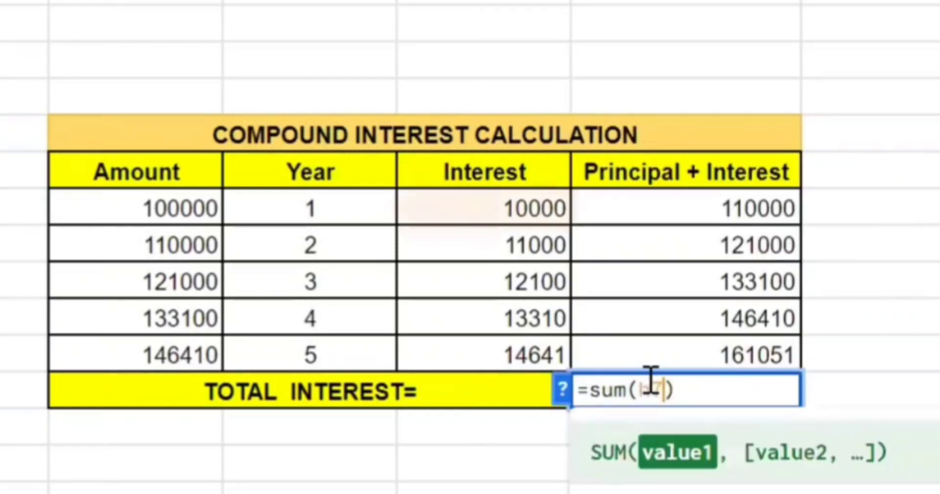
{"action": "type", "text": ":"}
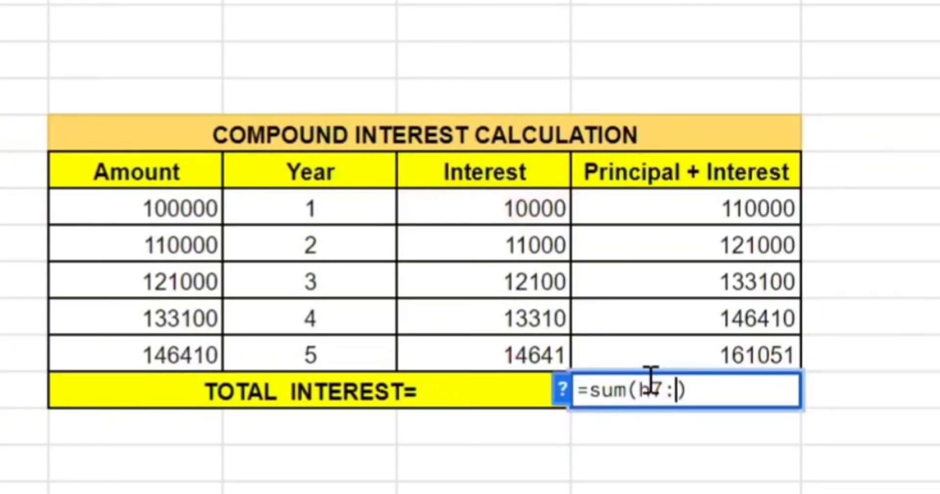
{"action": "type", "text": "h11"}
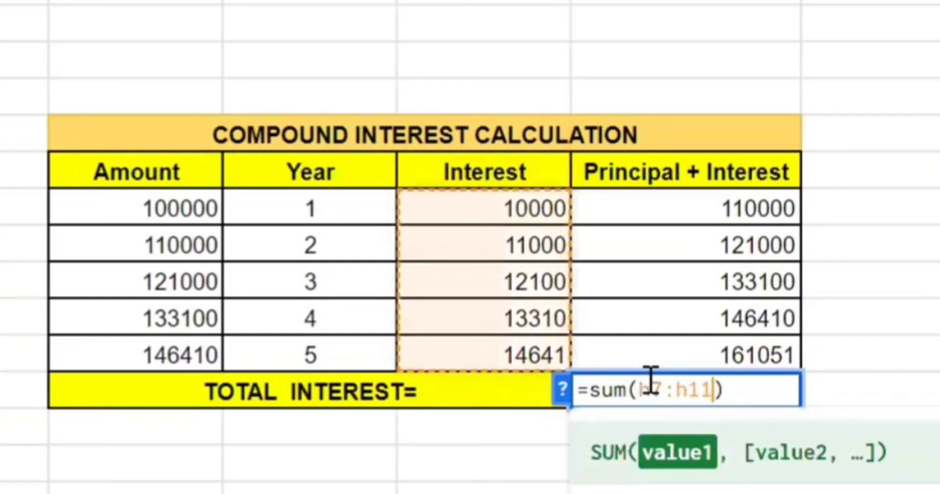
{"action": "key", "text": "Return"}
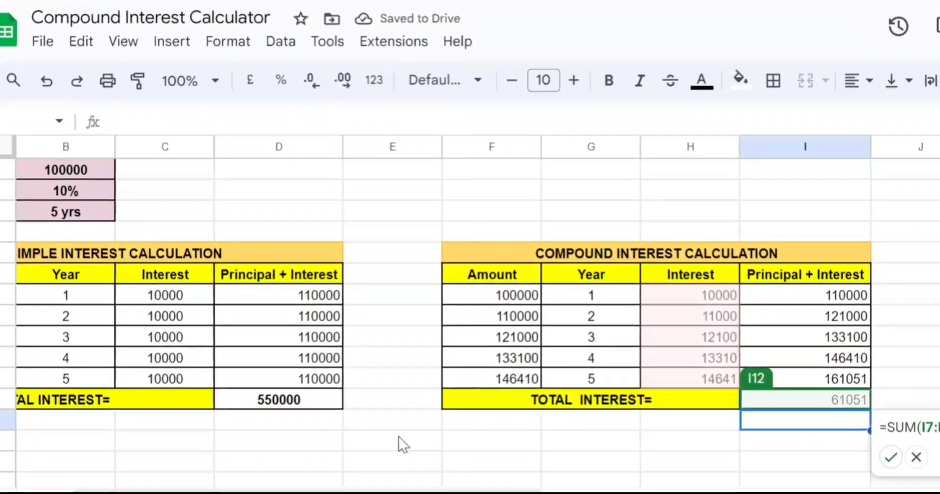
Change the simple interest total formula in cell D12 to =SUM(c7:c11) so it adds up the Interest column
{"action": "left_click", "coordinate": [404, 424]}
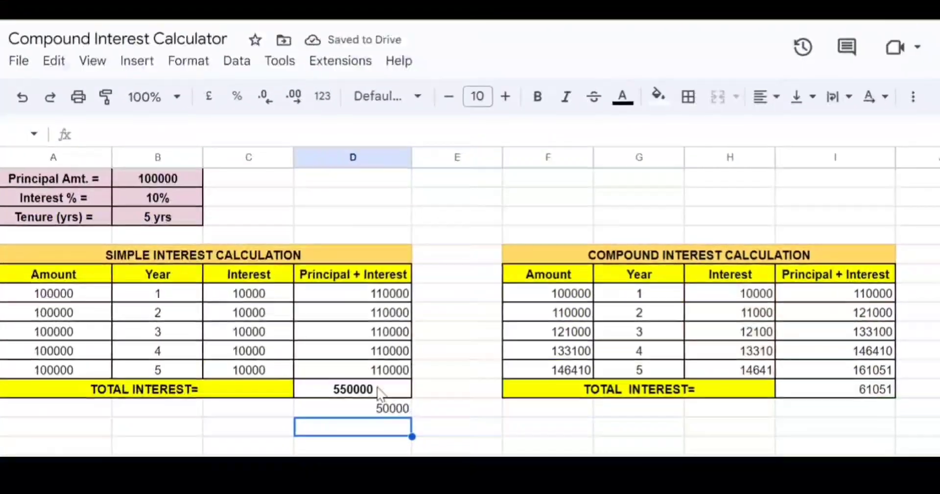
{"action": "left_click", "coordinate": [301, 399]}
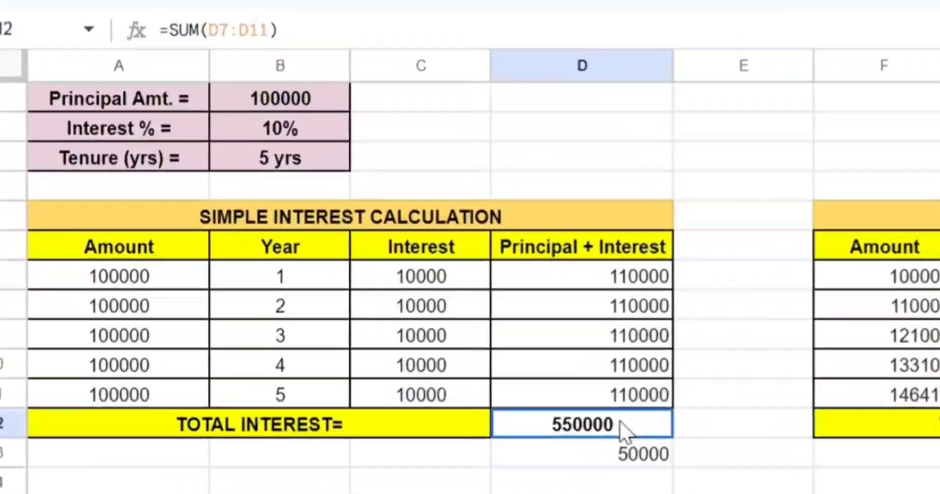
{"action": "double_click", "coordinate": [301, 399]}
{"action": "key", "text": "BackSpace"}
{"action": "key", "text": "BackSpace"}
{"action": "key", "text": "BackSpace"}
{"action": "key", "text": "BackSpace"}
{"action": "key", "text": "BackSpace"}
{"action": "key", "text": "BackSpace"}
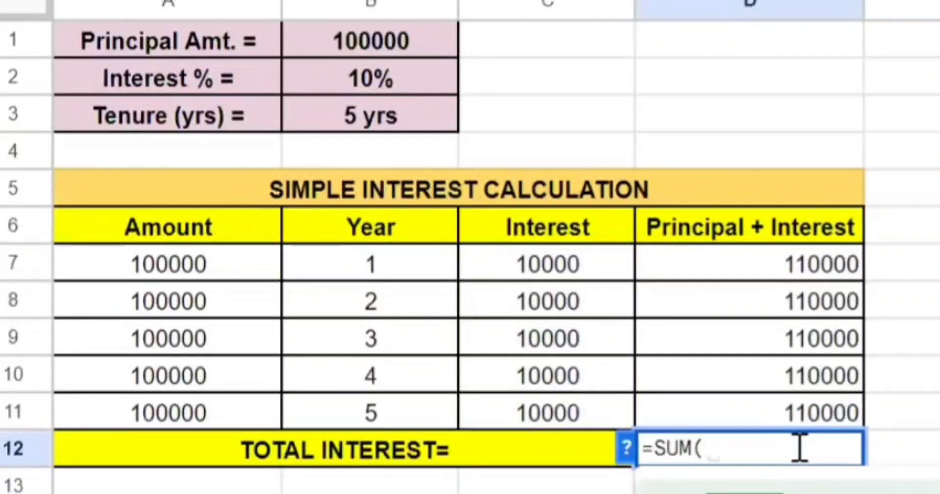
{"action": "type", "text": "c7"}
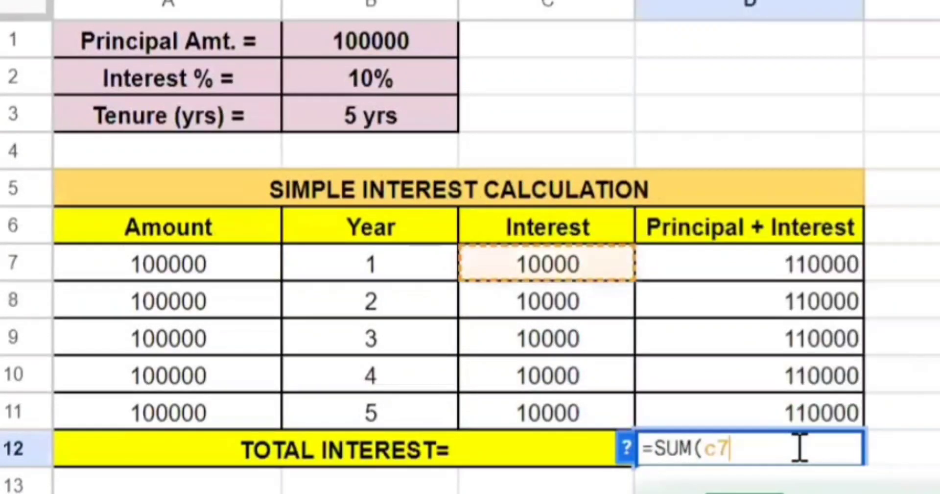
{"action": "type", "text": ":c11"}
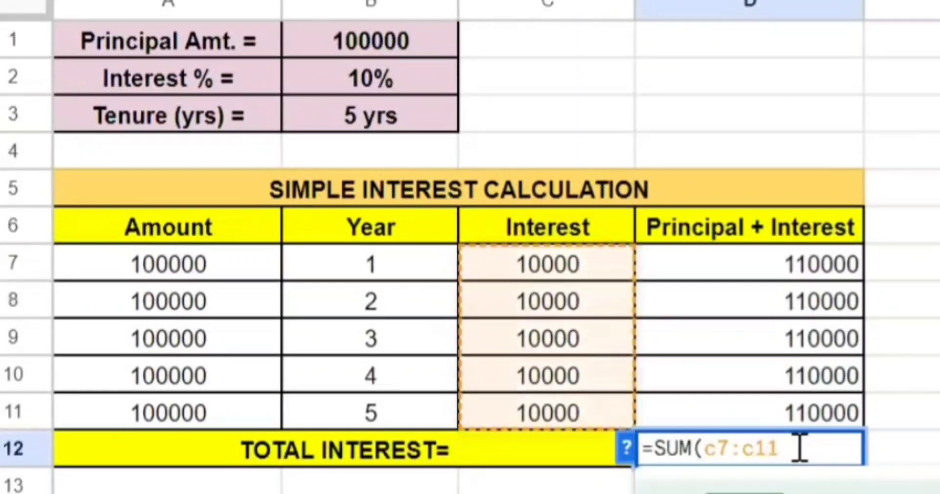
{"action": "type", "text": ")"}
{"action": "key", "text": "Return"}
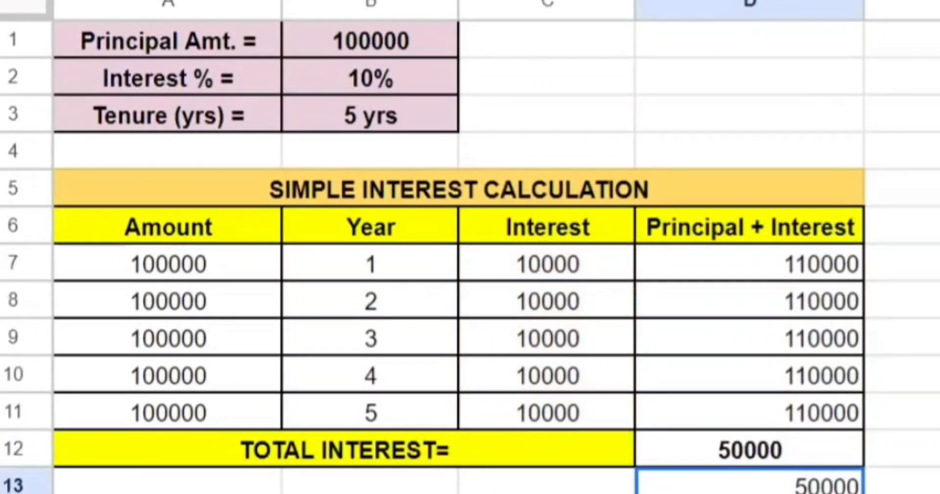
Enter the label "Interest" in a cell below the two interest tables
{"action": "left_click", "coordinate": [936, 411]}
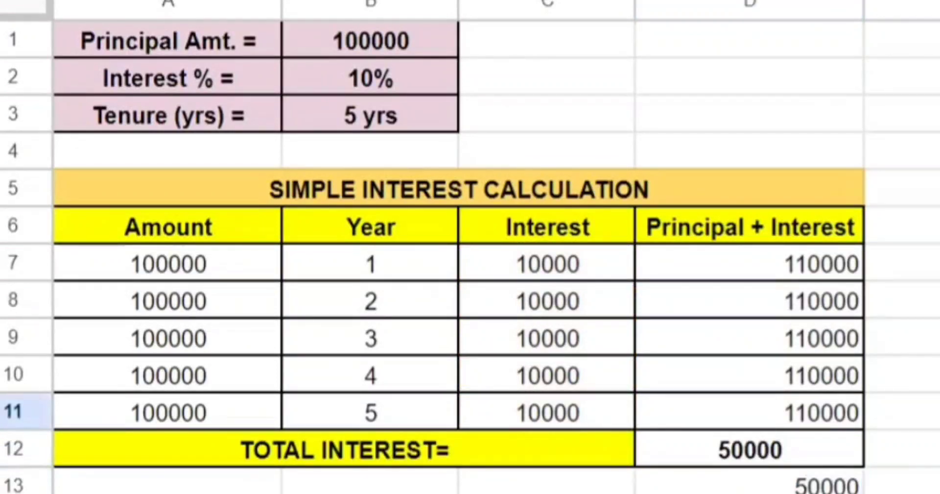
{"action": "type", "text": "Interest"}
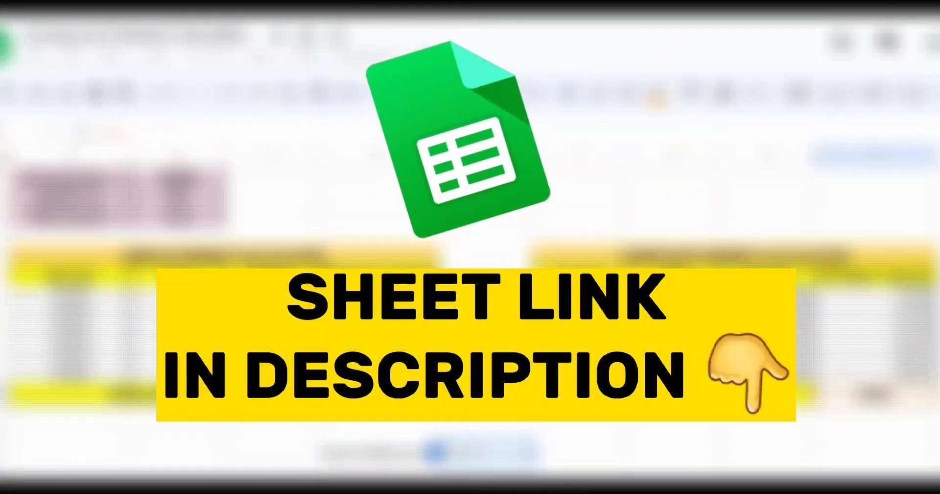
{"action": "key", "text": "Return"}
Format the label and value cells below the tables as bold and italic with borders on all sides
{"action": "left_click_drag", "start_coordinate": [377, 434], "coordinate": [509, 435]}
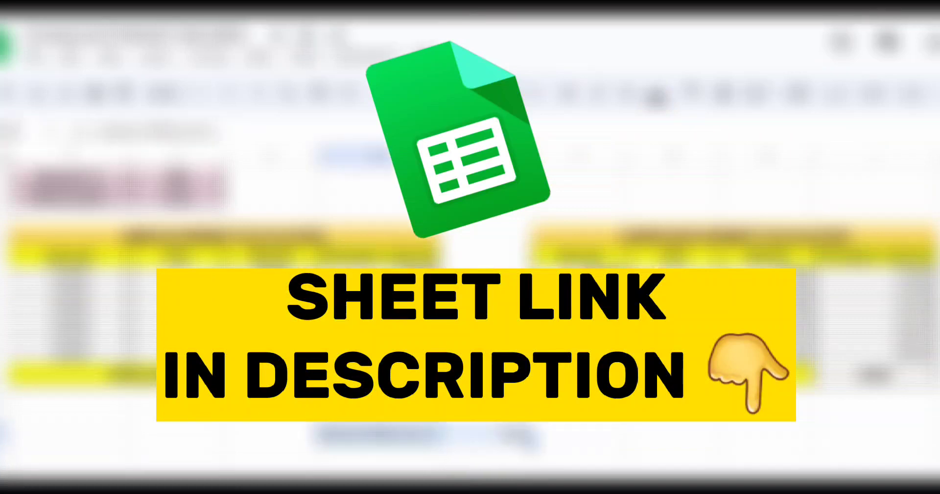
{"action": "left_click", "coordinate": [569, 93]}
{"action": "left_click", "coordinate": [725, 94]}
{"action": "left_click", "coordinate": [734, 132]}
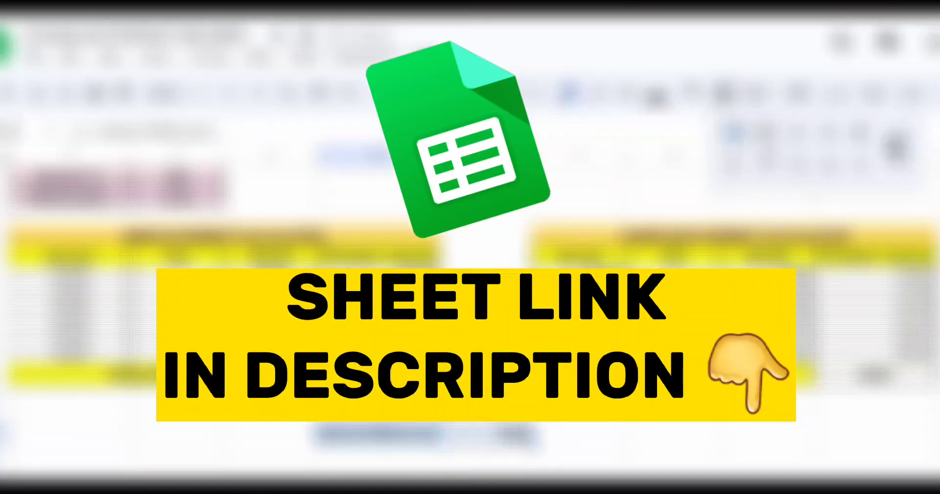
{"action": "left_click", "coordinate": [597, 94]}
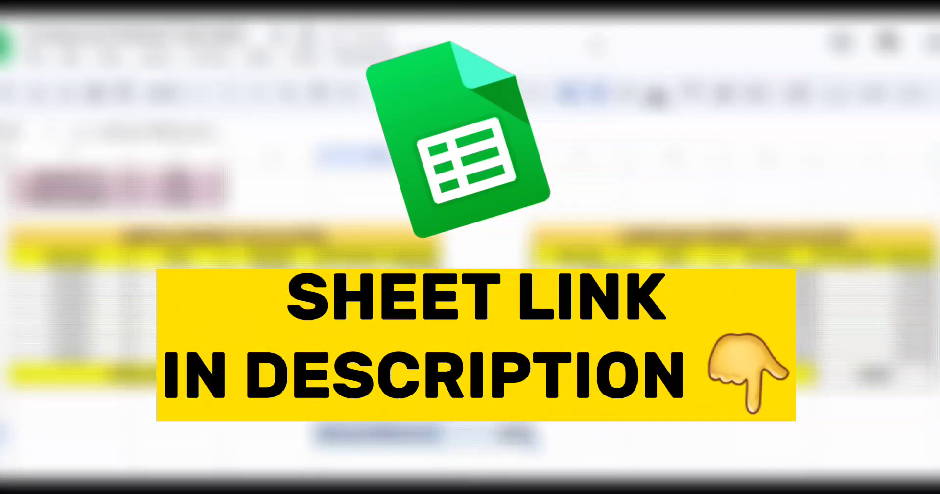